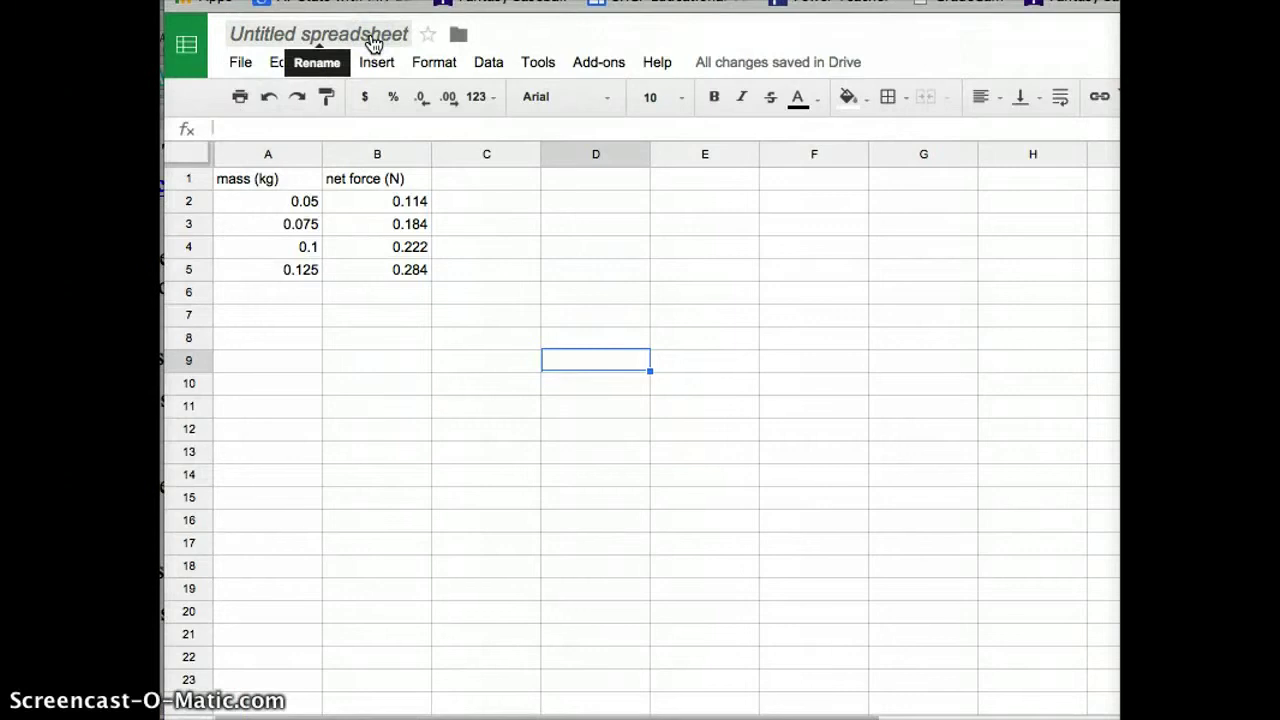
- Rename the spreadsheet as "t2C3 Explore- Gravity"
click(346, 37)
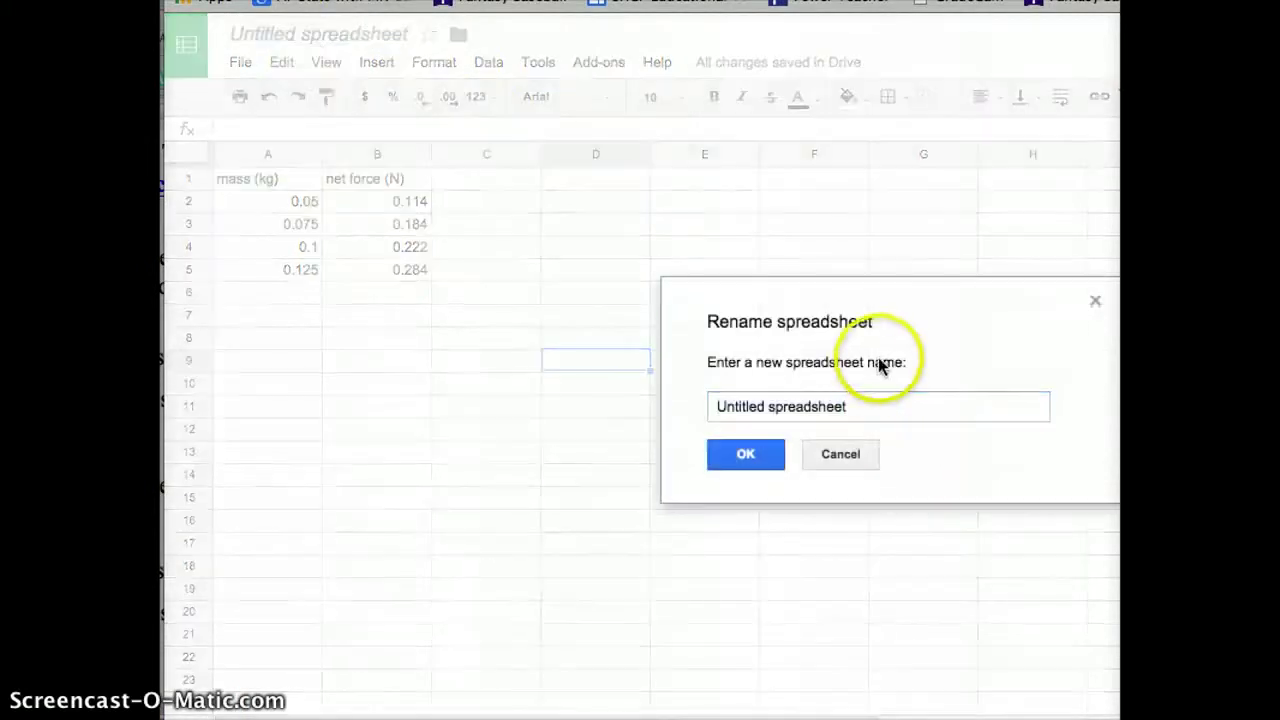
double_click(857, 404)
click(857, 404)
text(t2C3 Explore- Gravity)
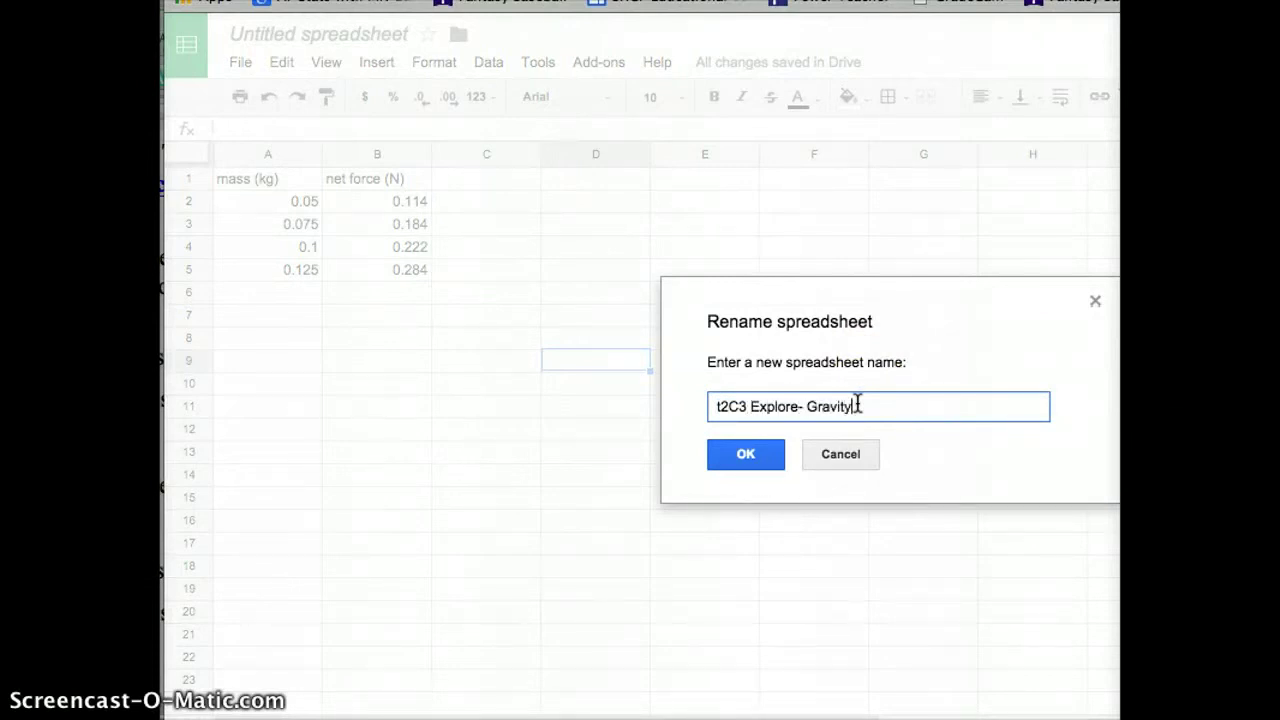
key(Return)
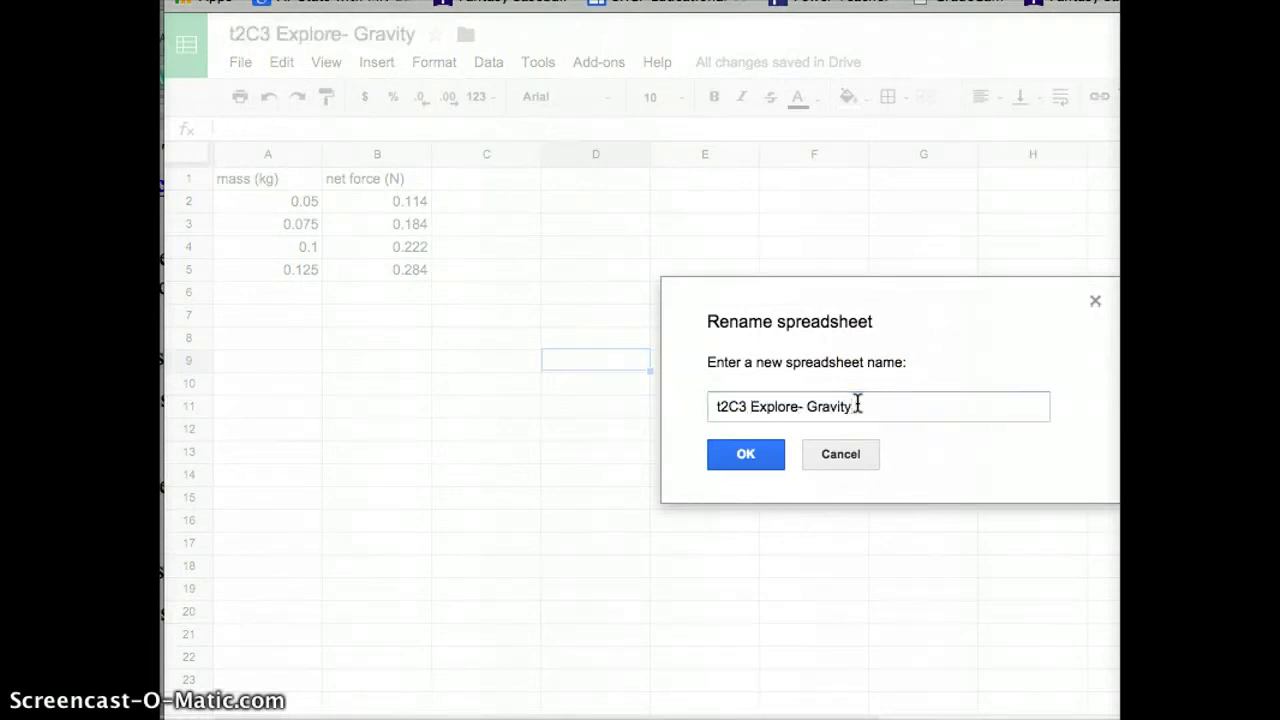
click(742, 456)
click(281, 186)
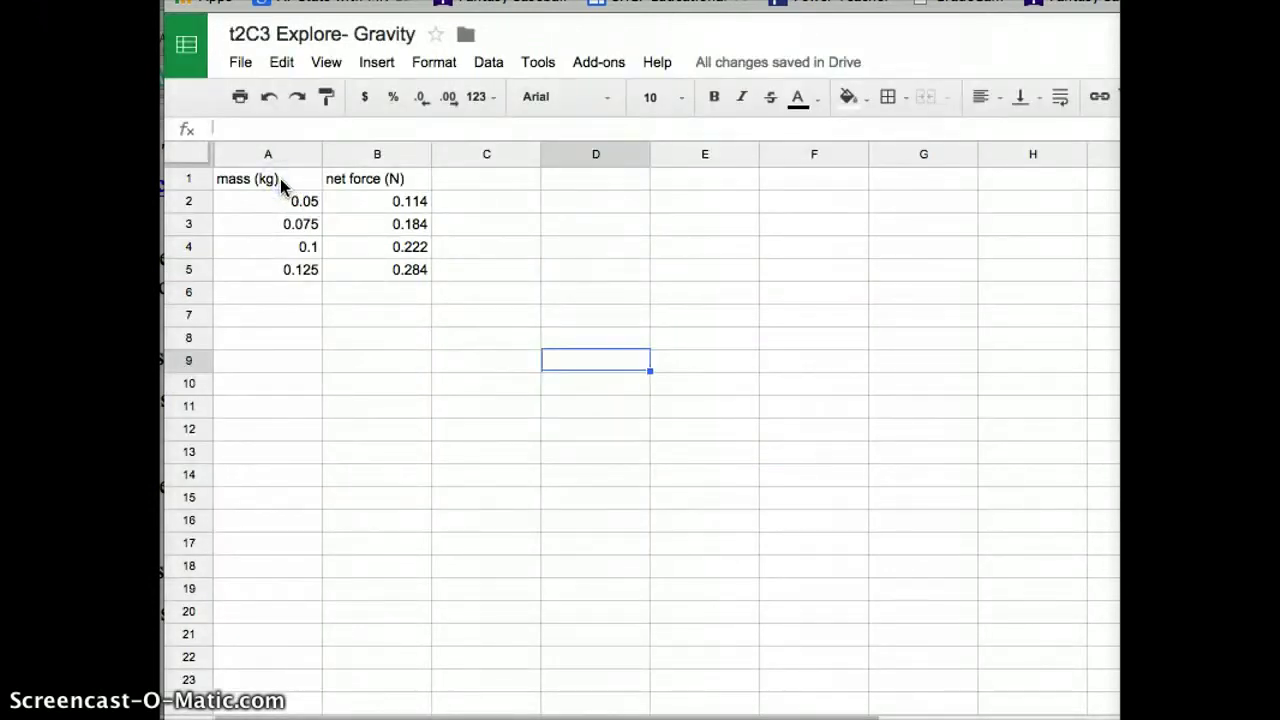
click(281, 186)
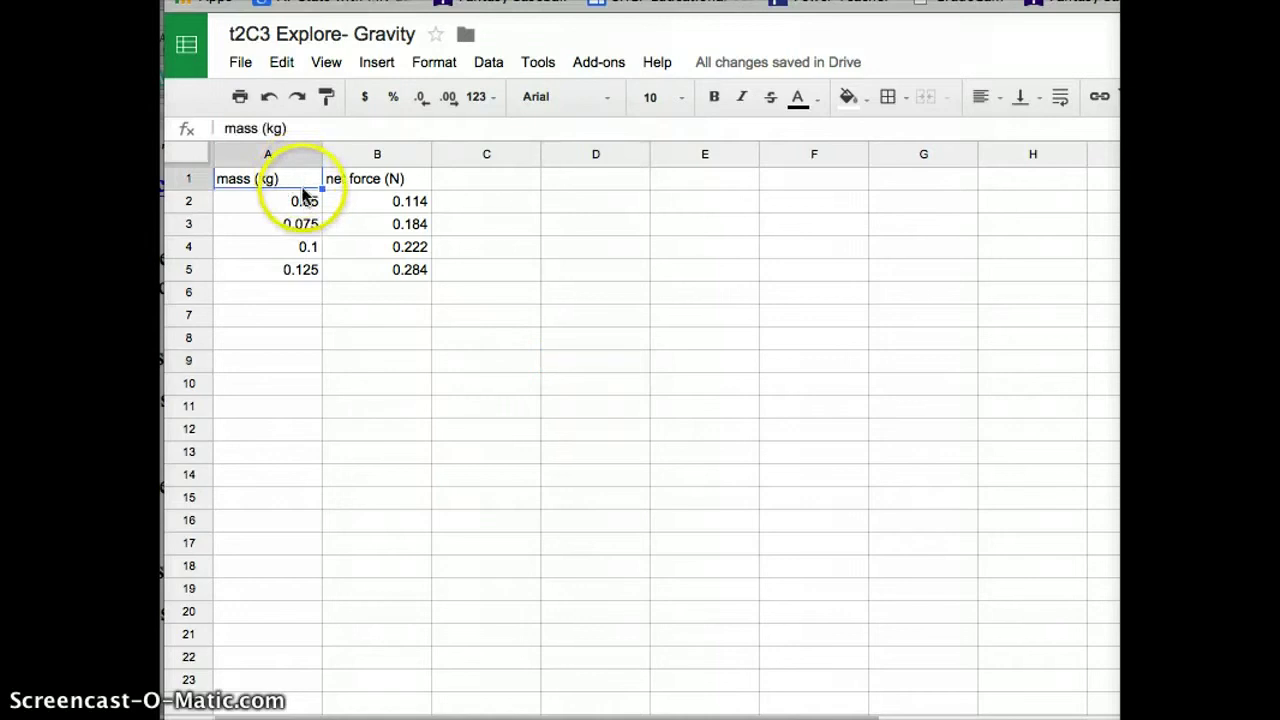
click(370, 179)
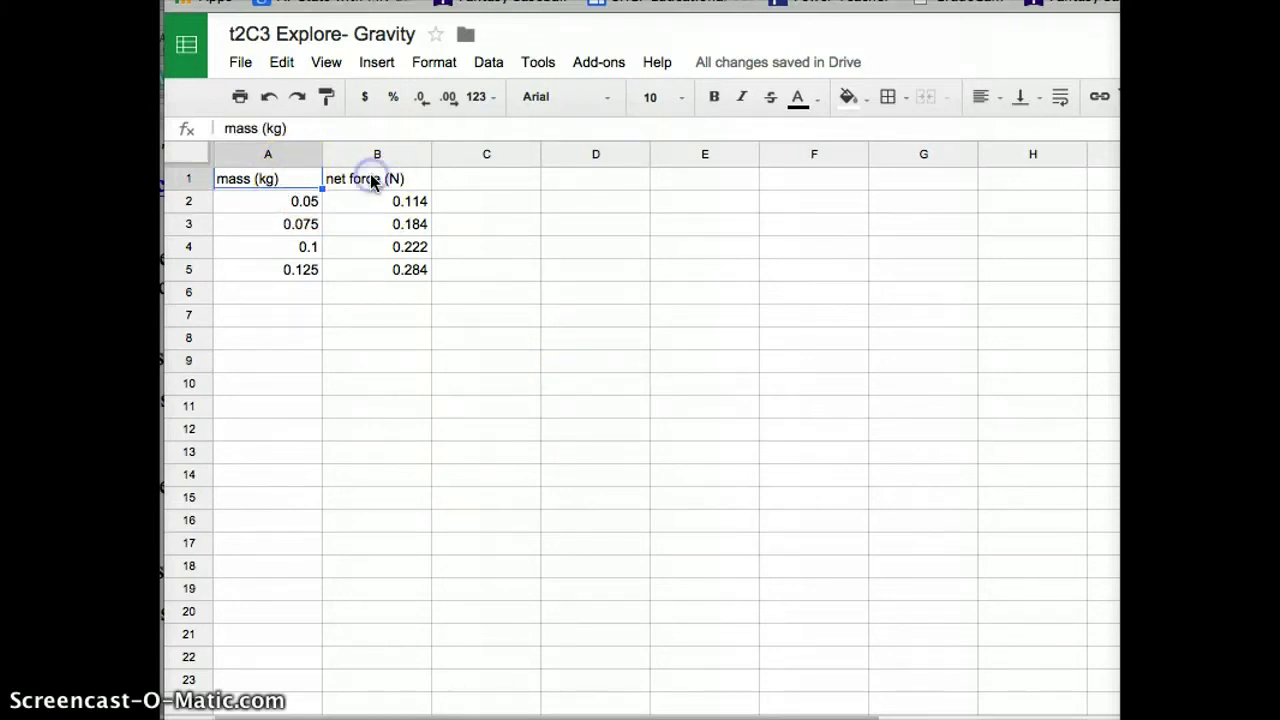
click(302, 205)
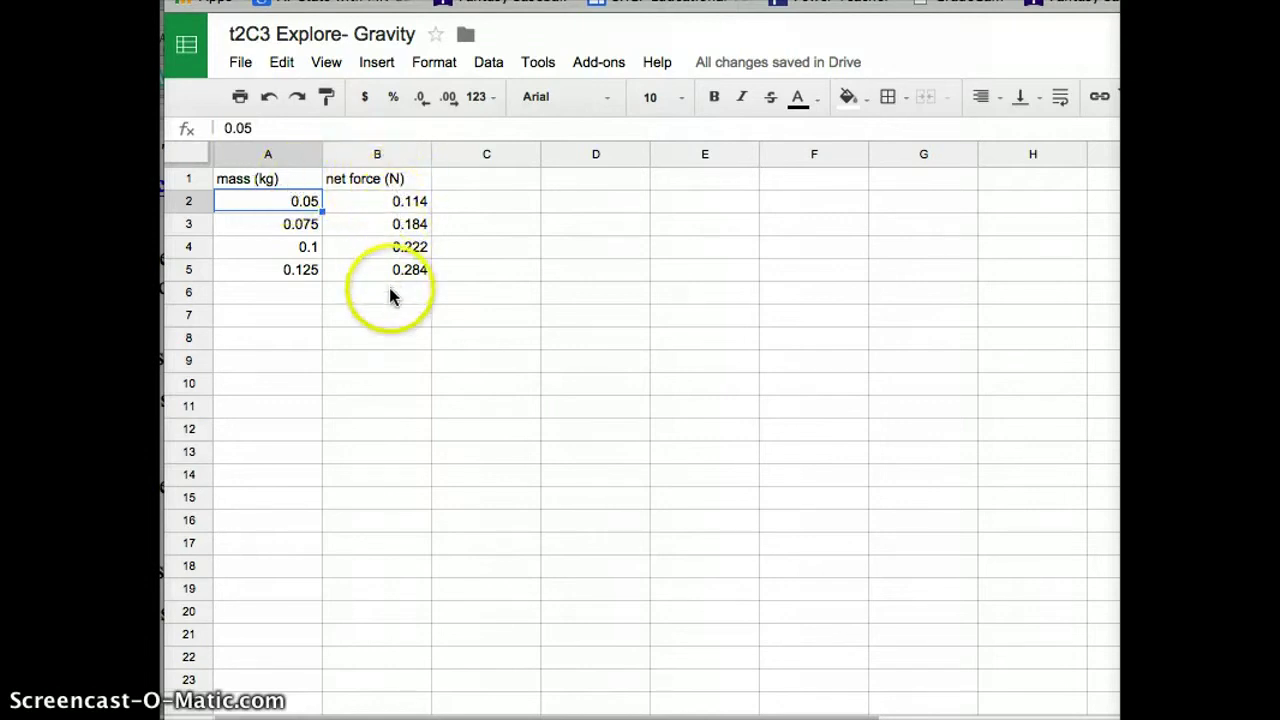
click(553, 318)
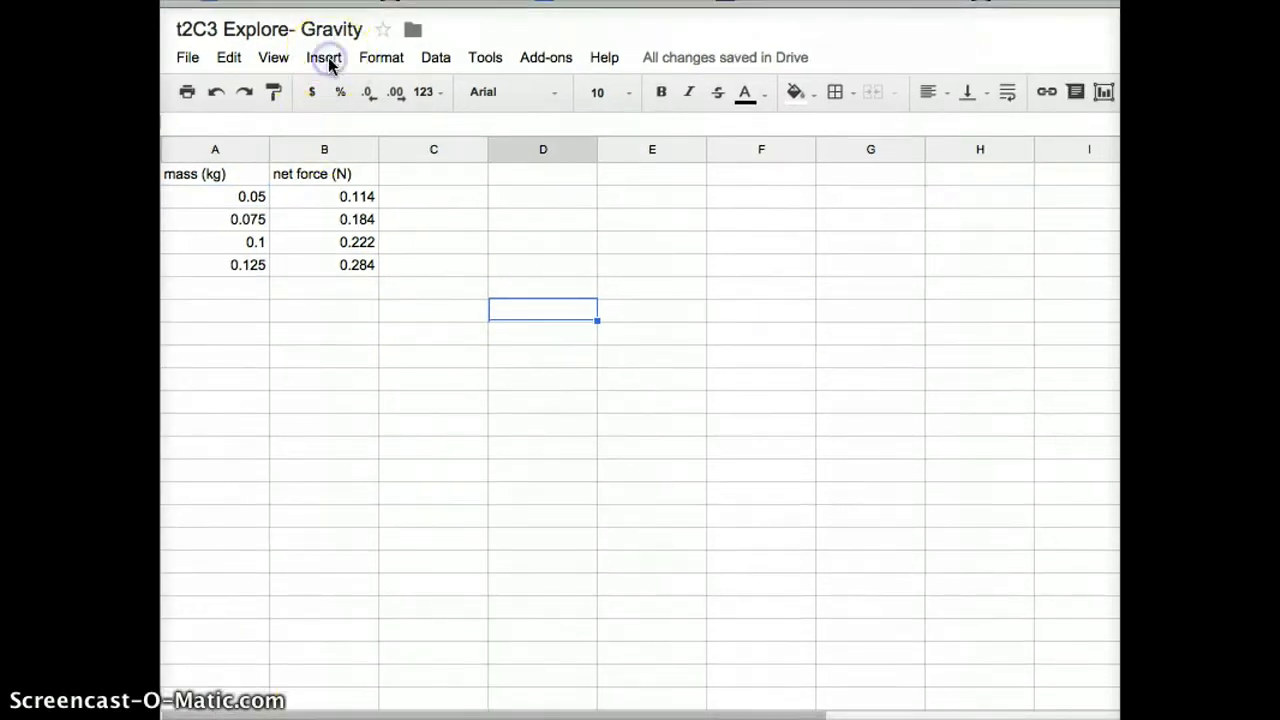
- Start a new chart and set the mass values in A2:A5 as its first data range
click(329, 62)
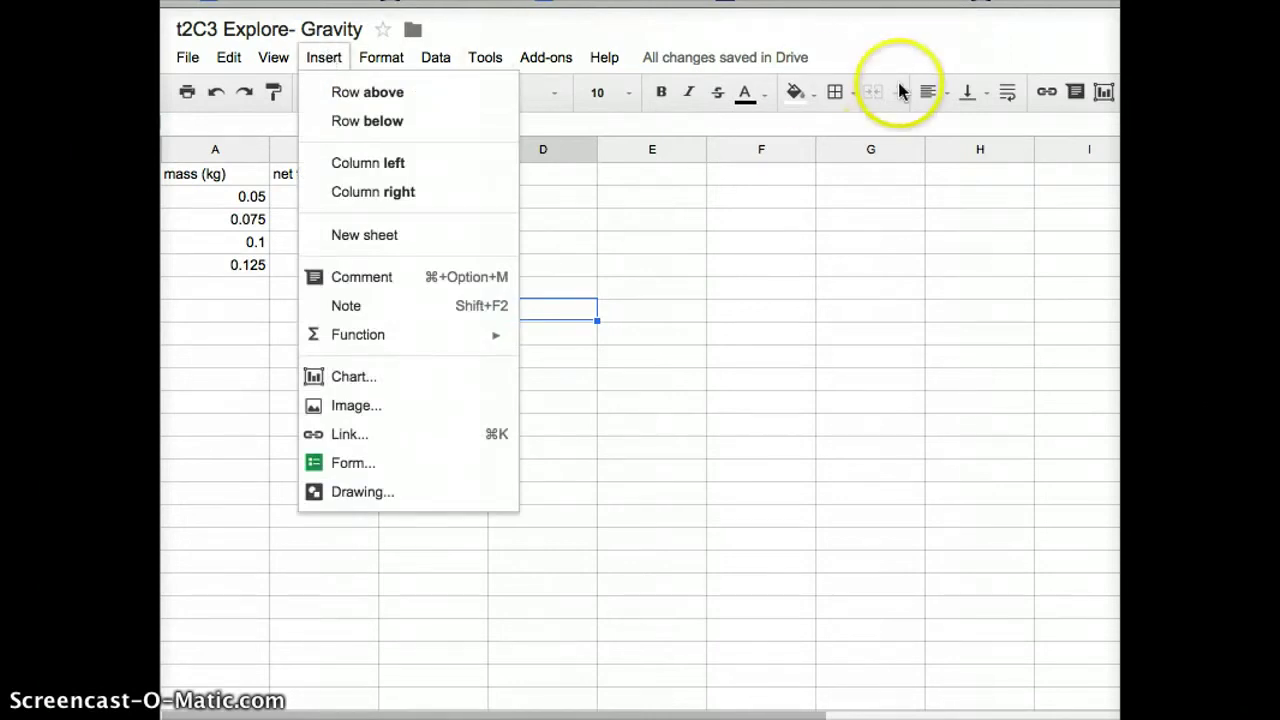
click(1100, 101)
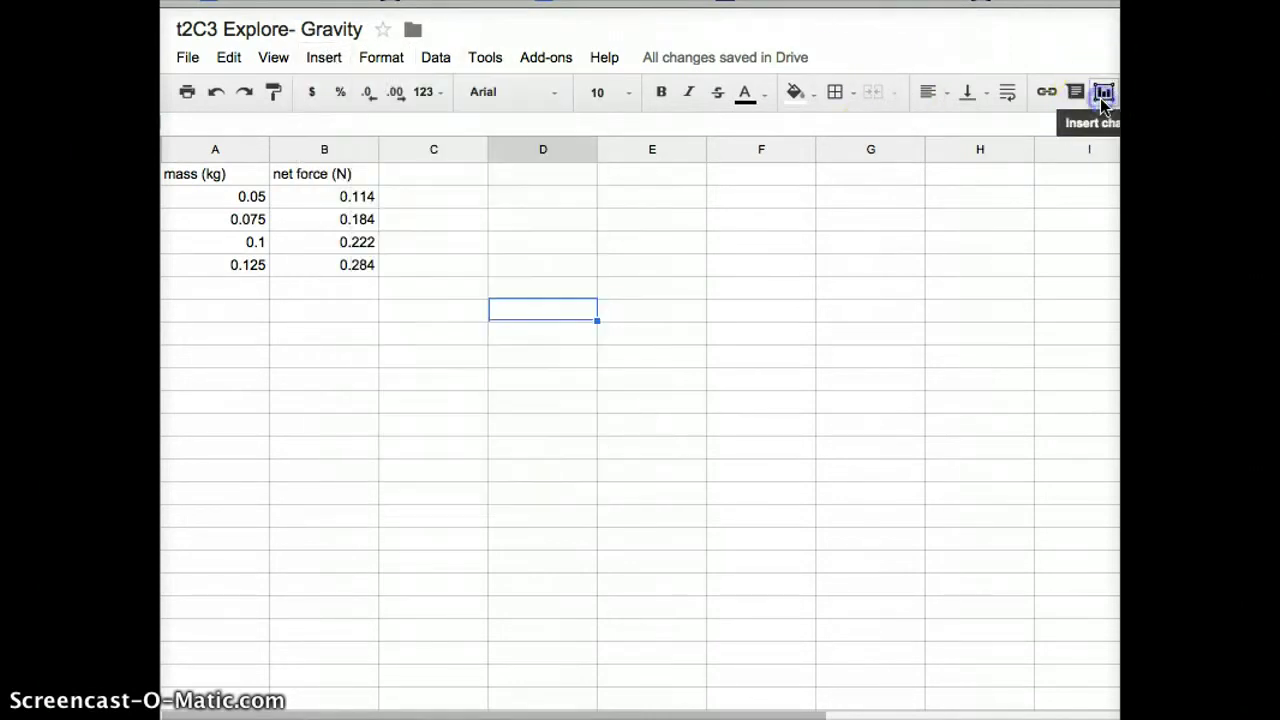
click(1101, 94)
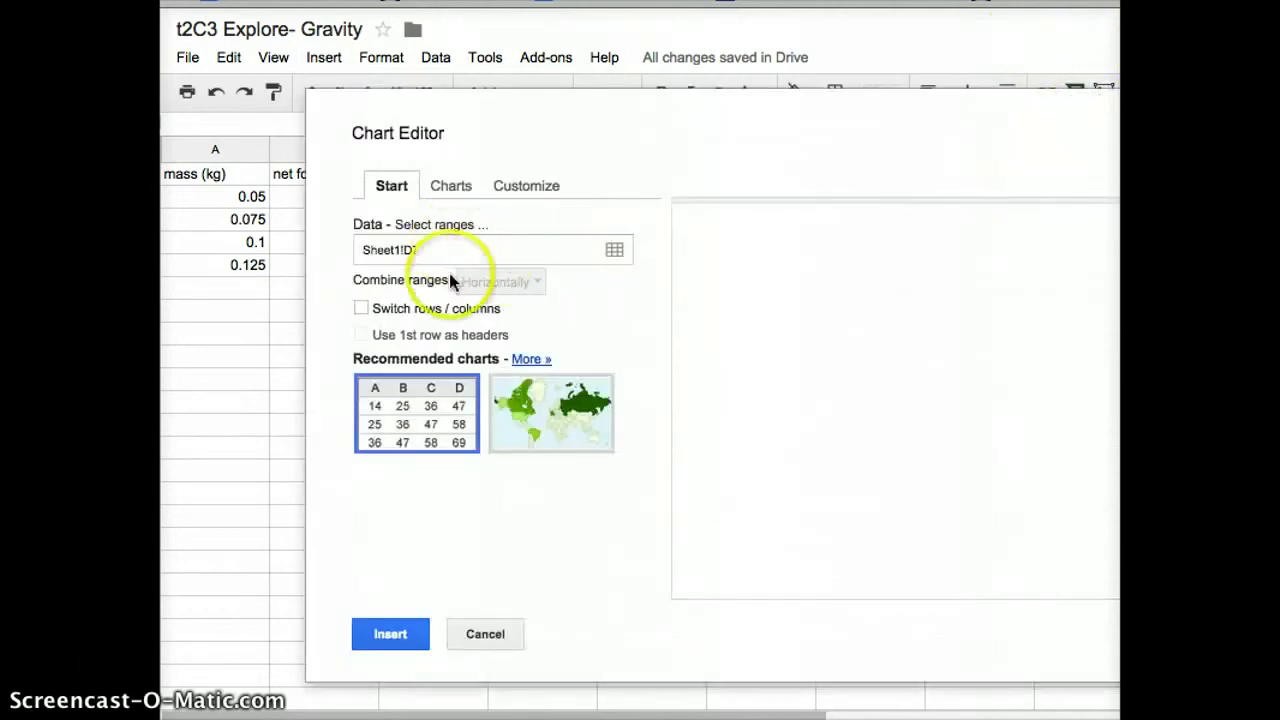
click(443, 229)
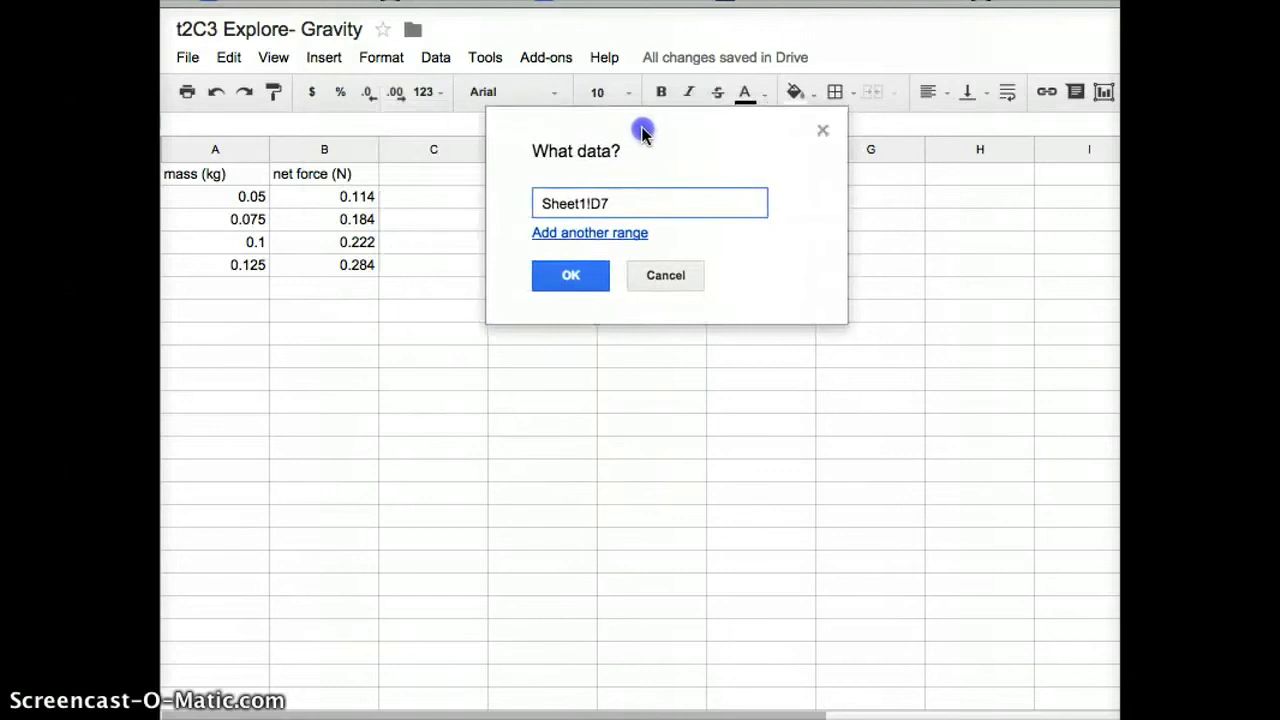
click(605, 207)
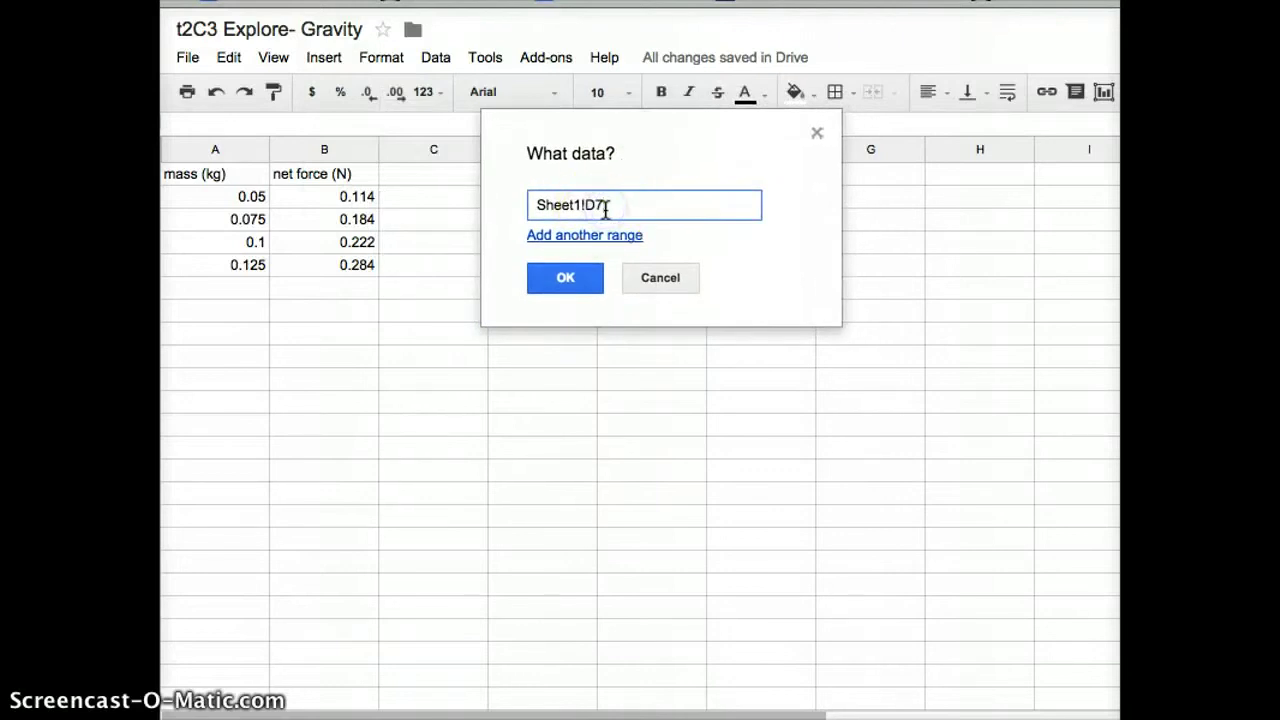
click(240, 198)
drag(243, 238, 243, 264)
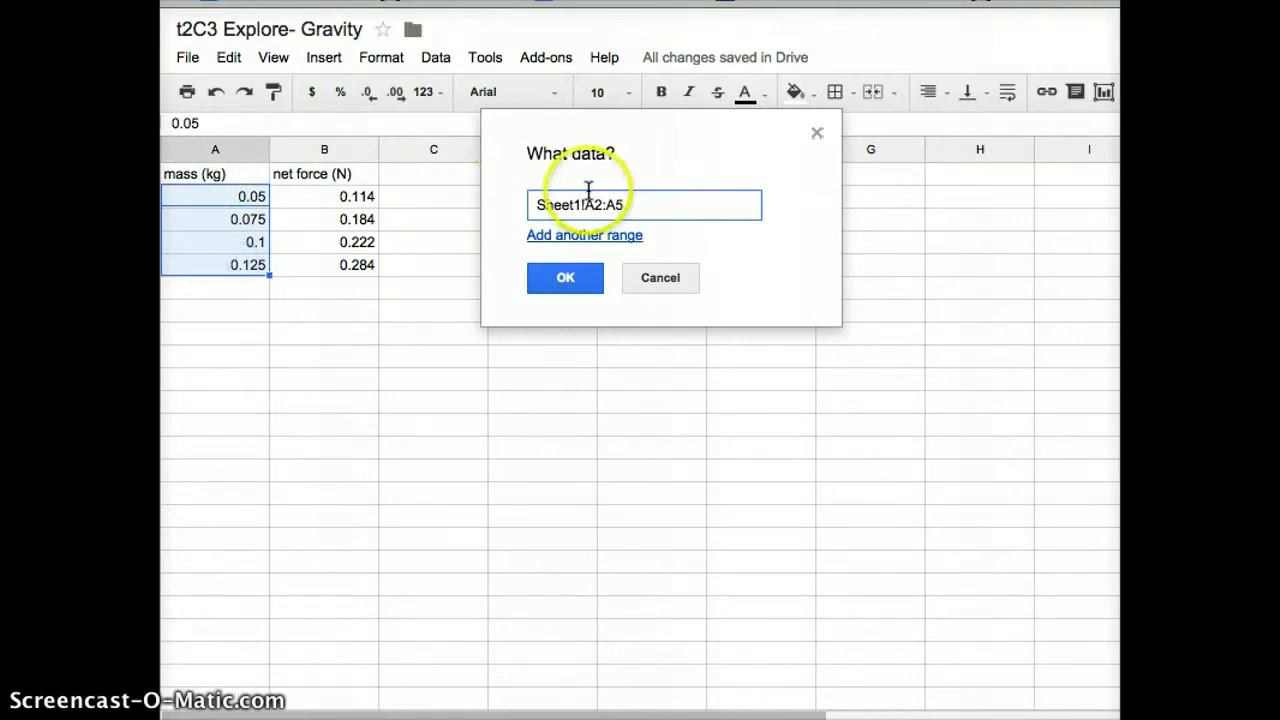
- Add the net force values in B2:B5 as a second data range and apply the ranges to the chart
click(616, 240)
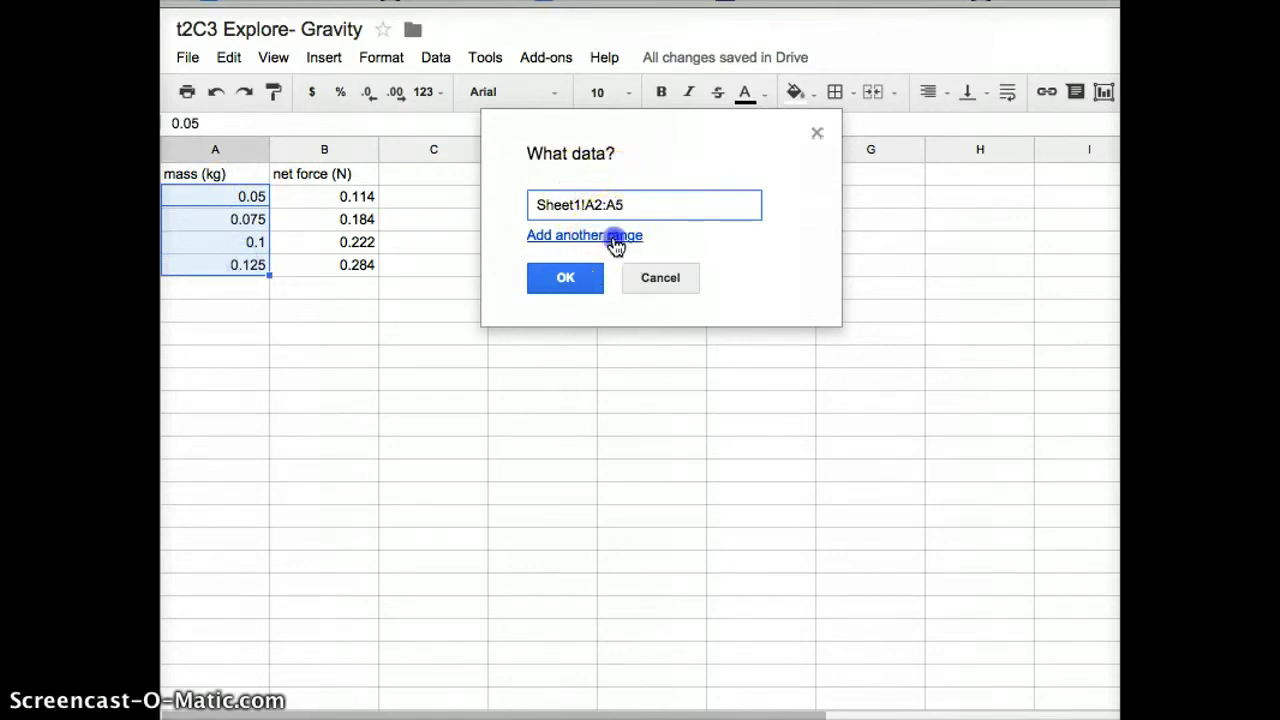
click(360, 196)
drag(363, 215, 357, 265)
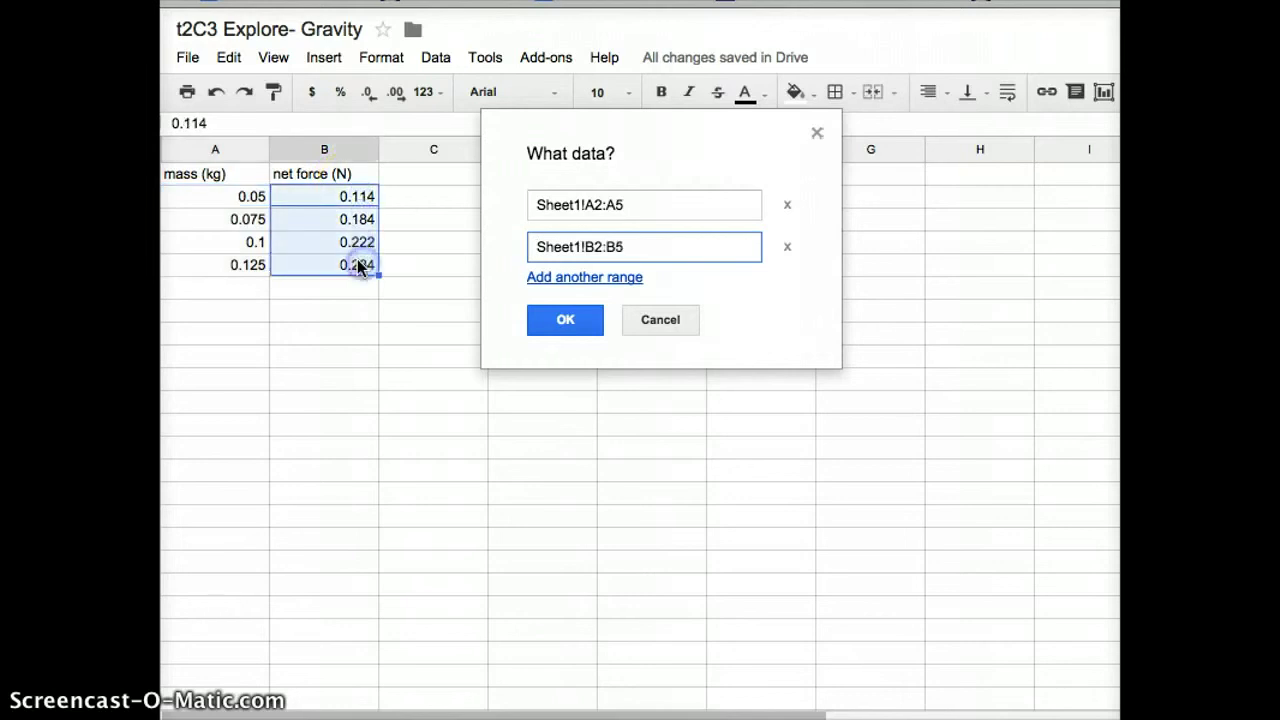
click(566, 318)
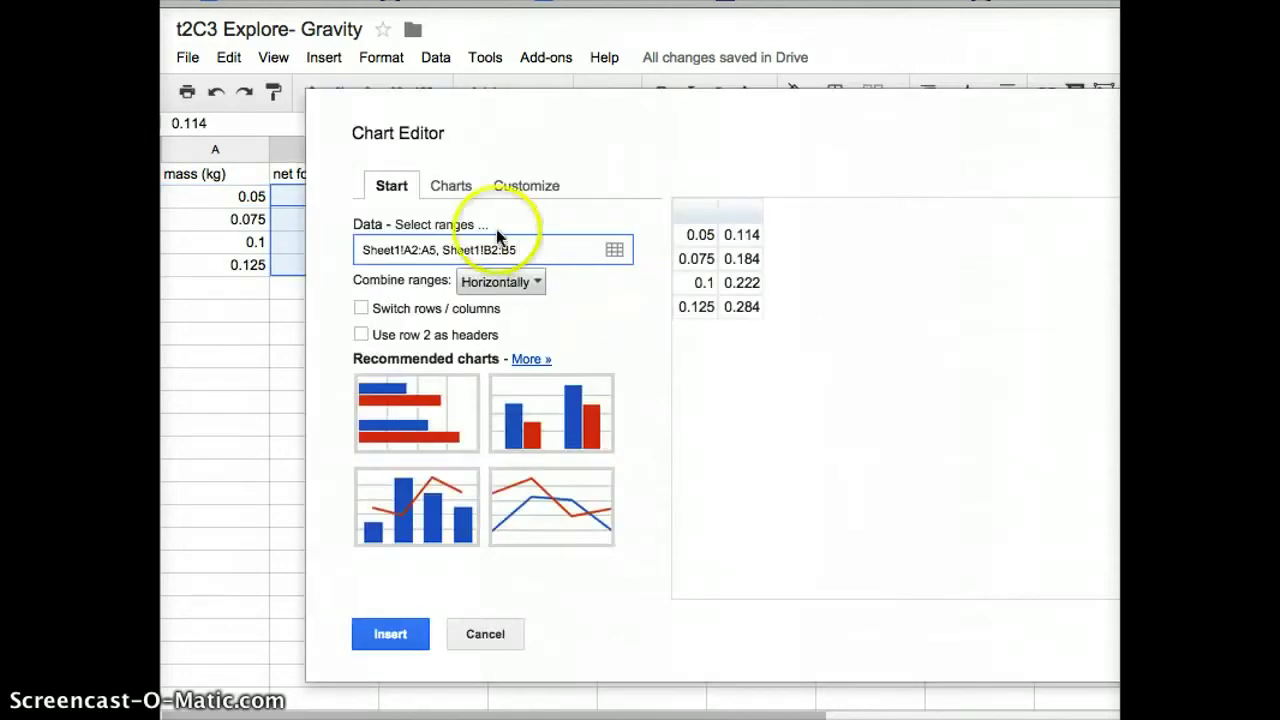
- Set the chart type to a standard scatter chart
click(448, 189)
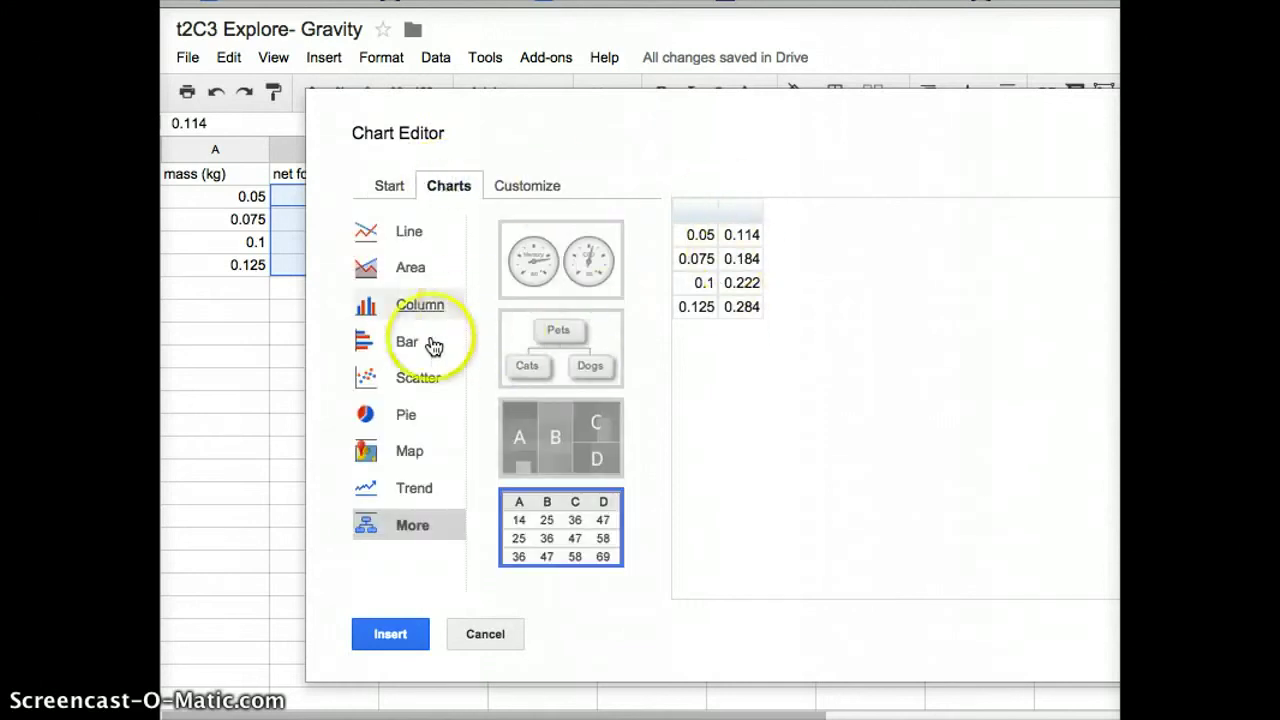
click(420, 380)
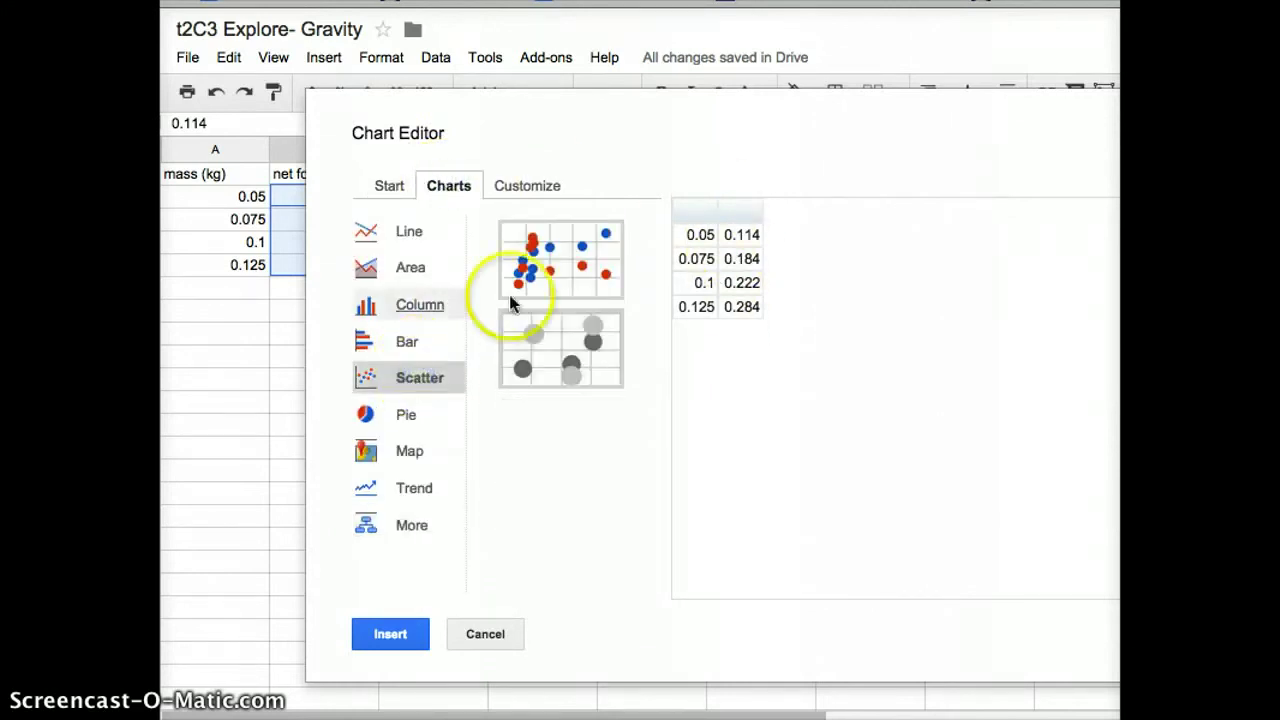
click(592, 276)
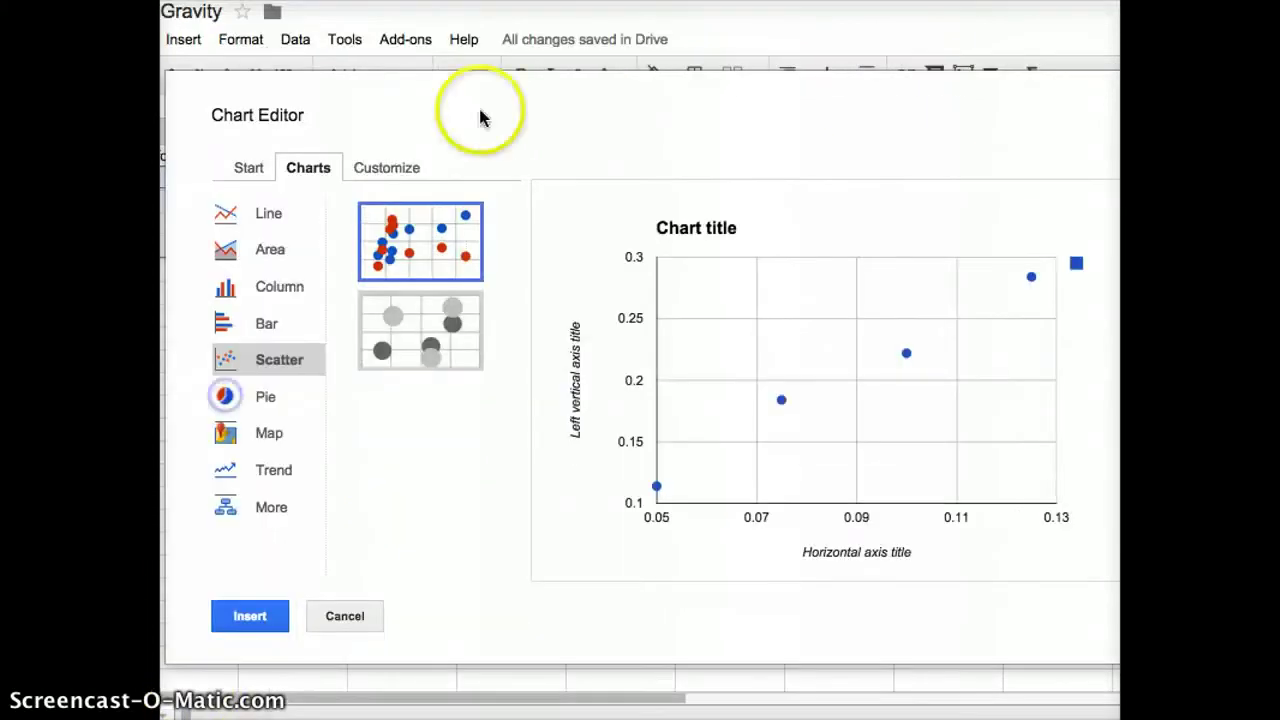
- Change the chart title to "Net force vs. Mass"
click(396, 172)
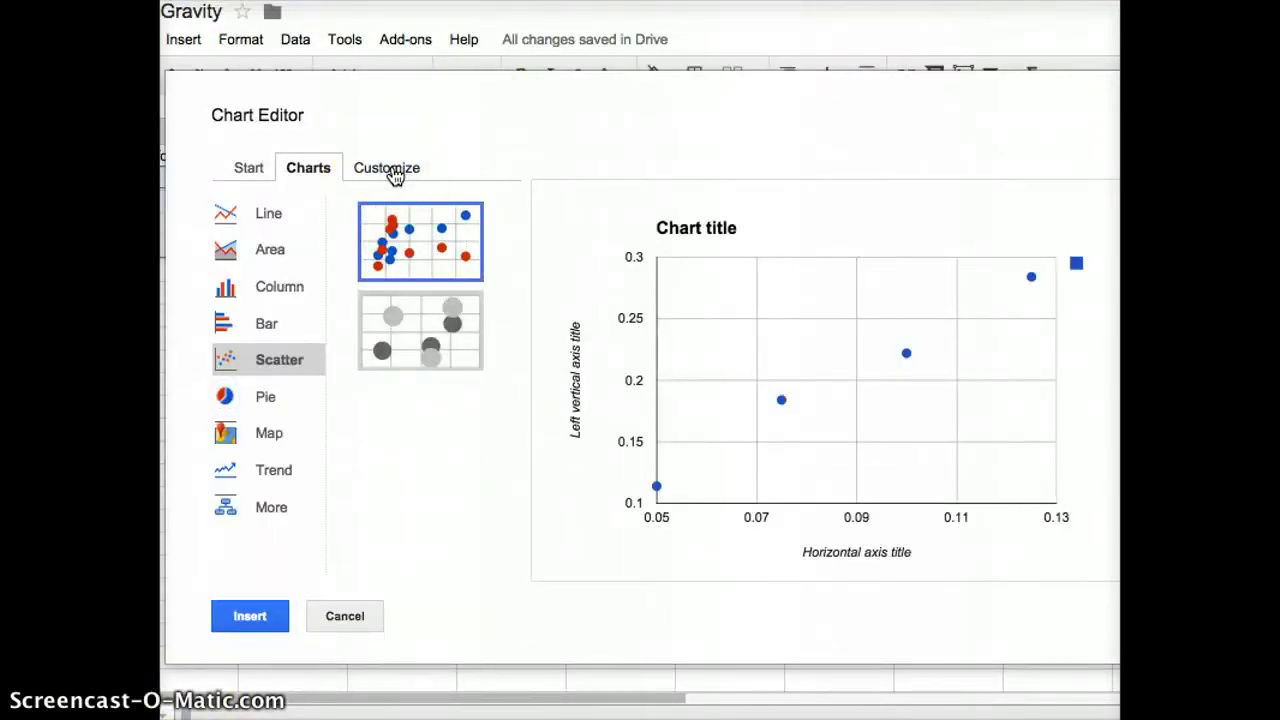
click(366, 170)
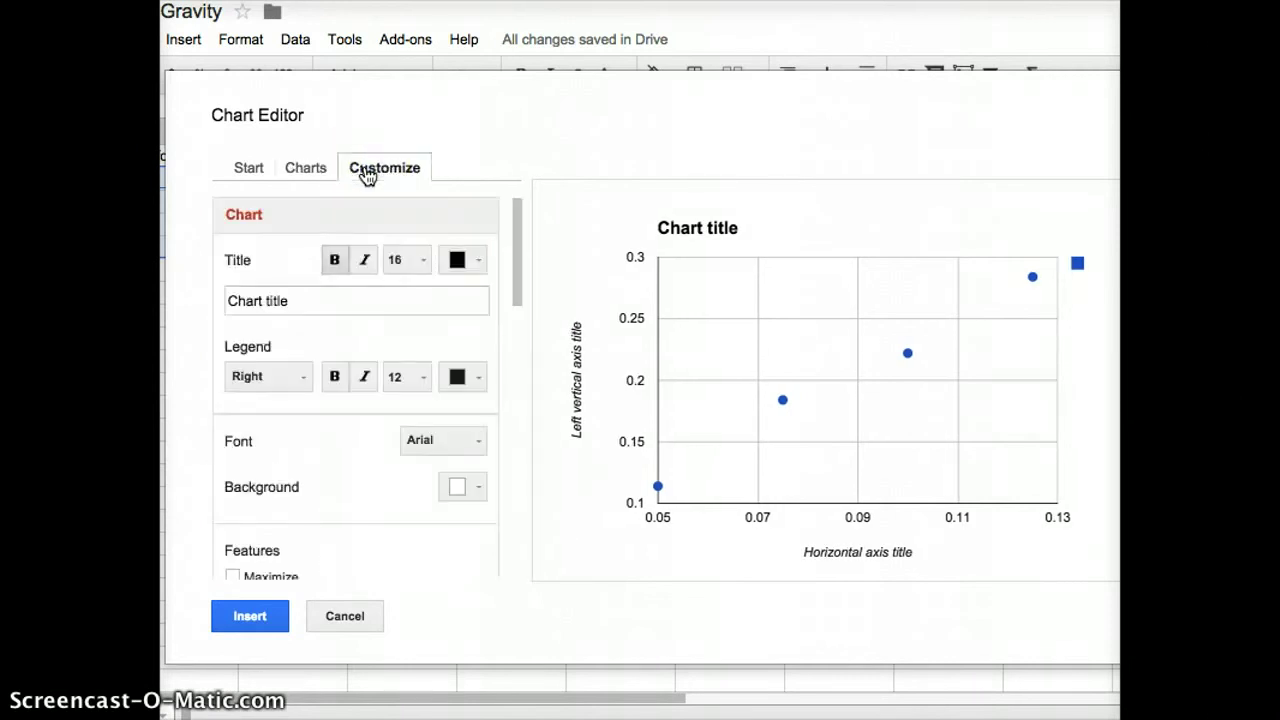
click(386, 166)
click(302, 303)
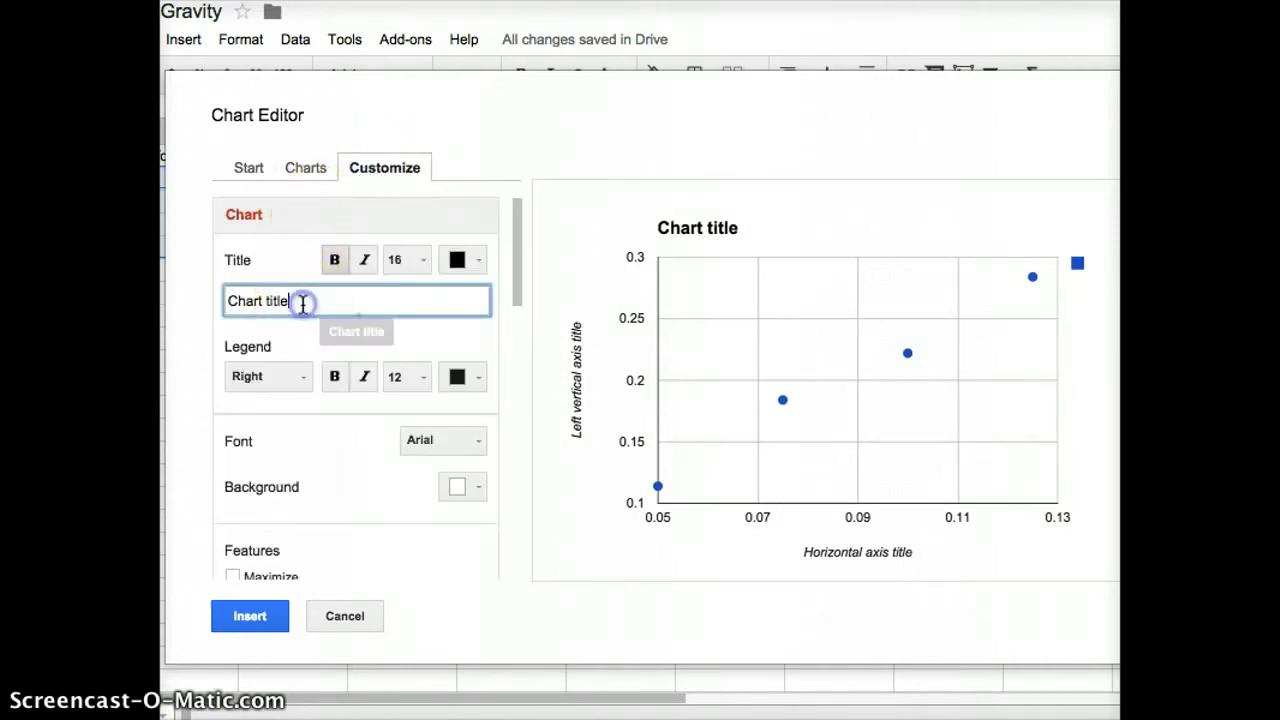
triple_click(251, 299)
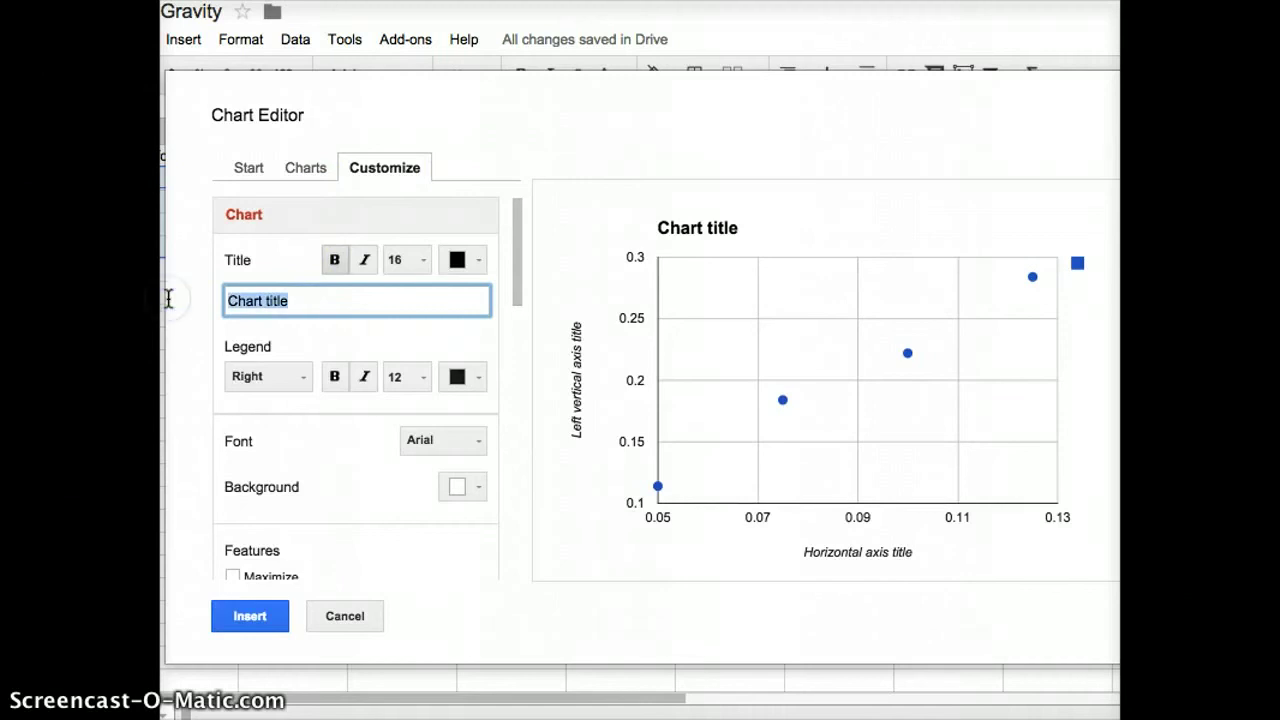
text(Net force vs. Mass)
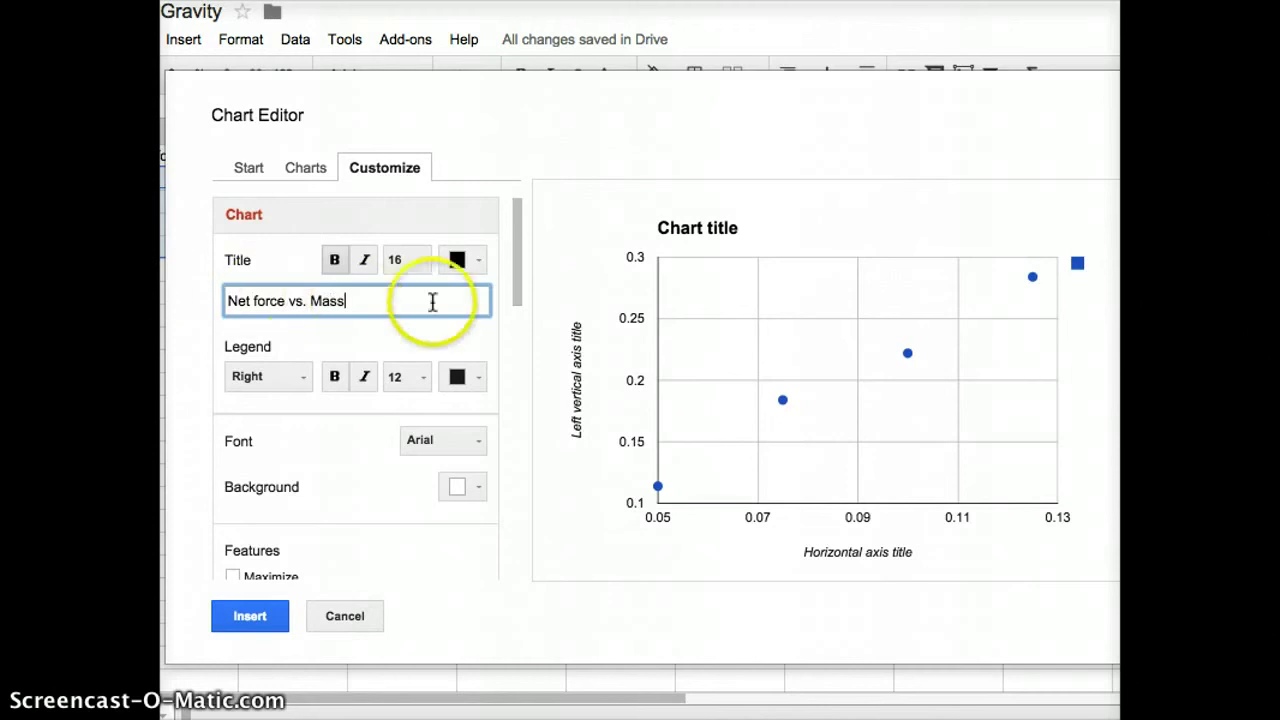
- Set the horizontal axis title to "Mass (kg)"
drag(519, 293, 505, 353)
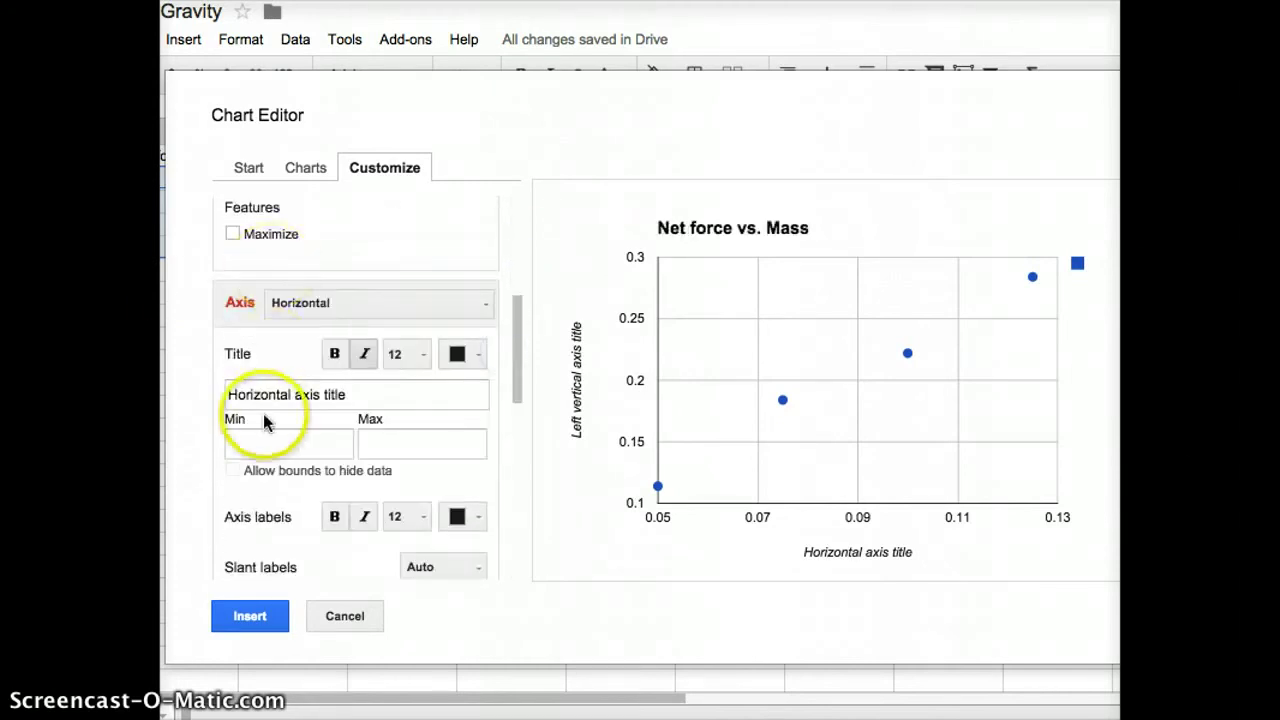
click(369, 392)
click(215, 403)
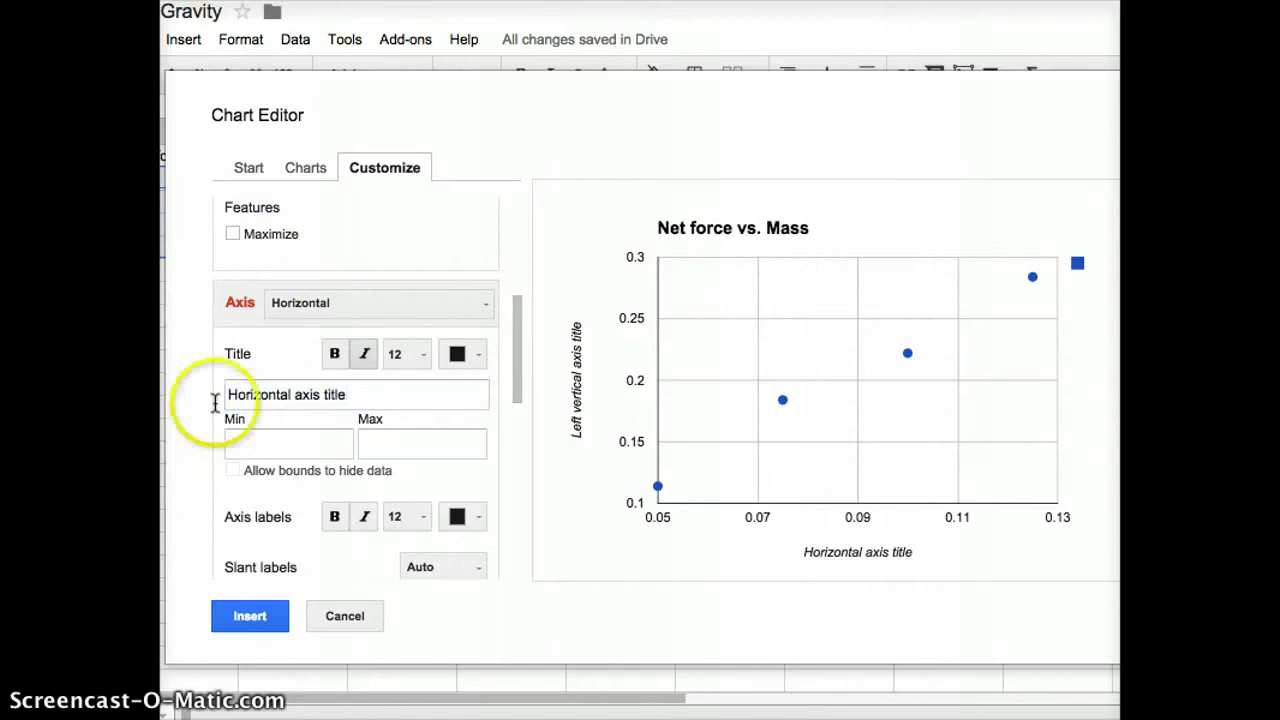
click(363, 396)
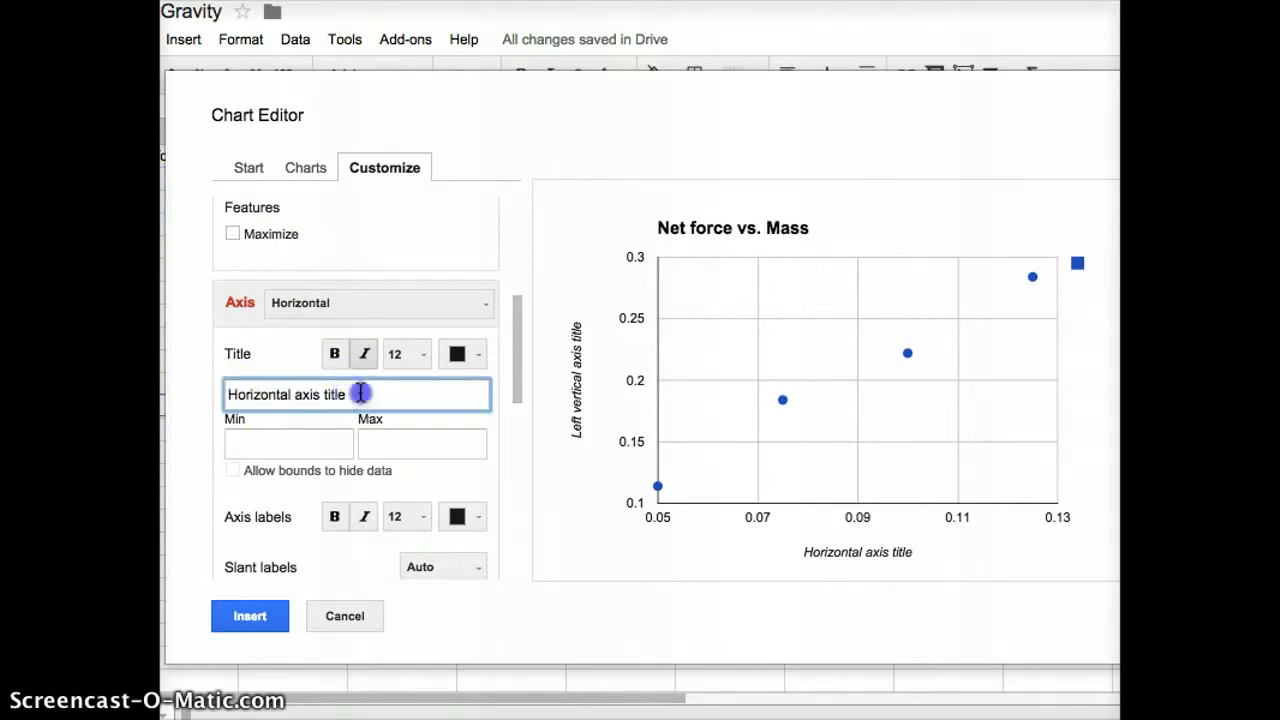
drag(352, 393, 217, 391)
text(Mass (kg)
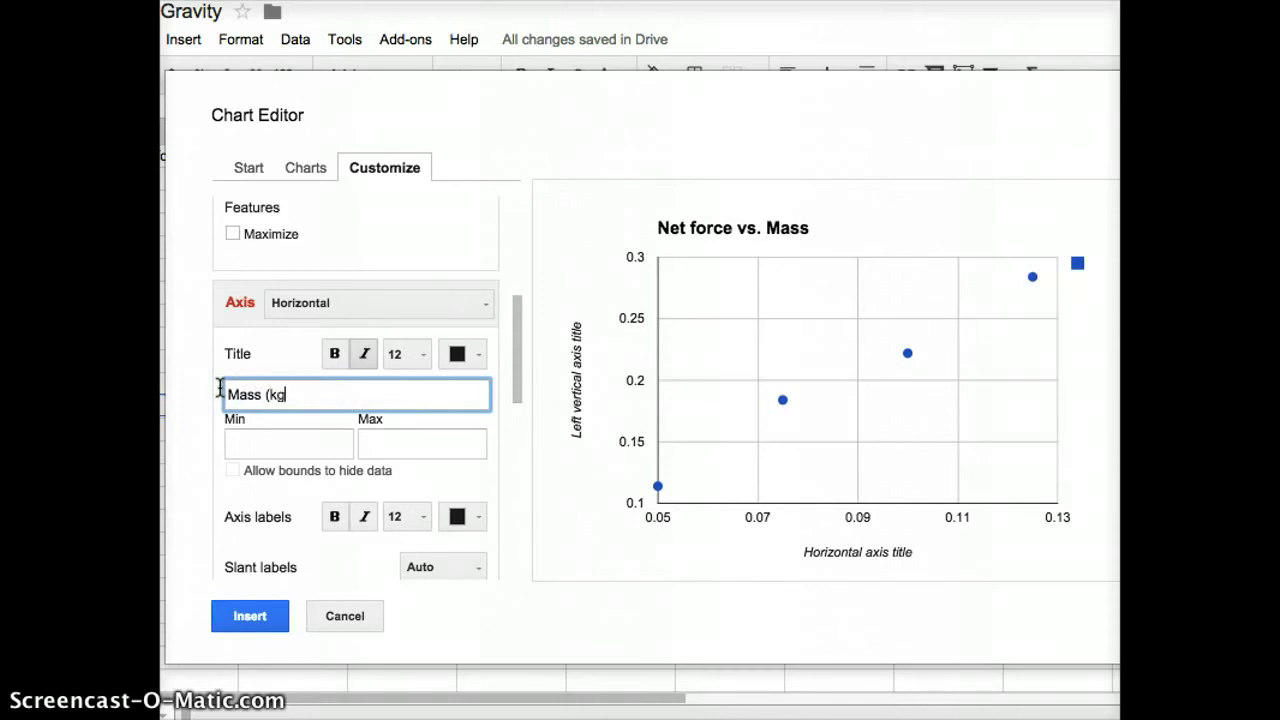
- Set the left vertical axis title to "Net Force (N)"
click(330, 303)
click(337, 370)
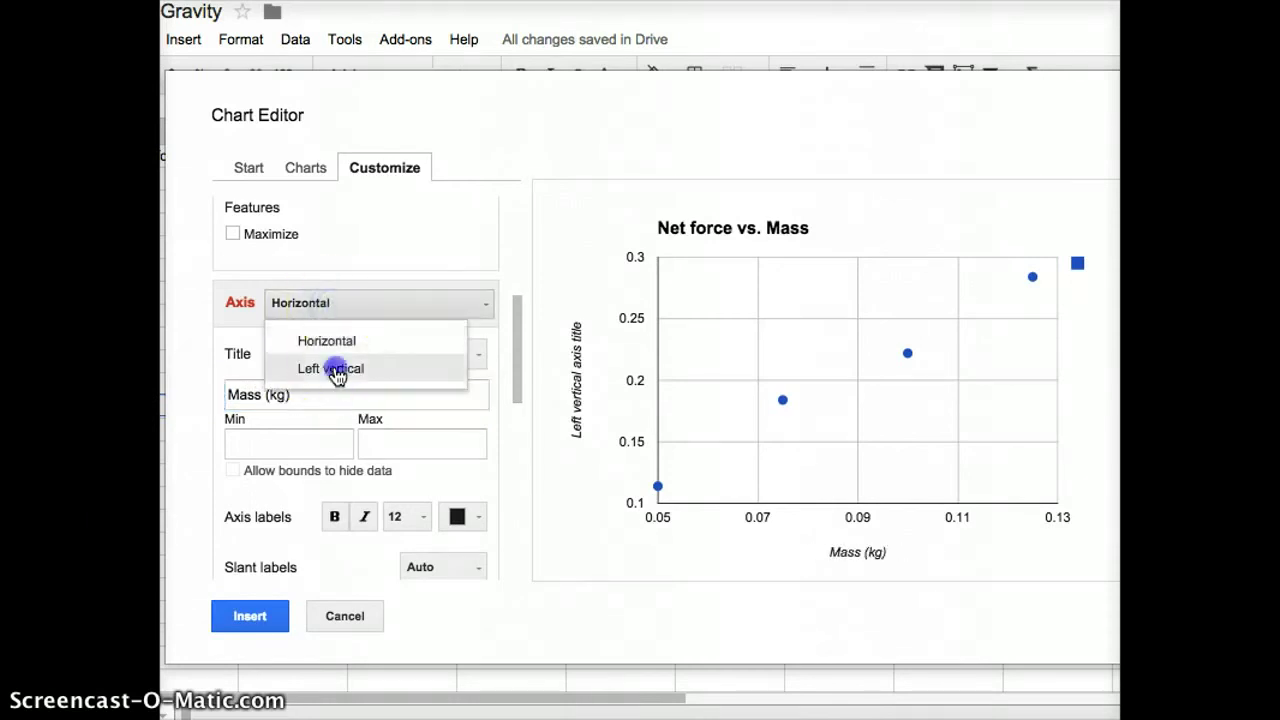
drag(380, 396, 191, 400)
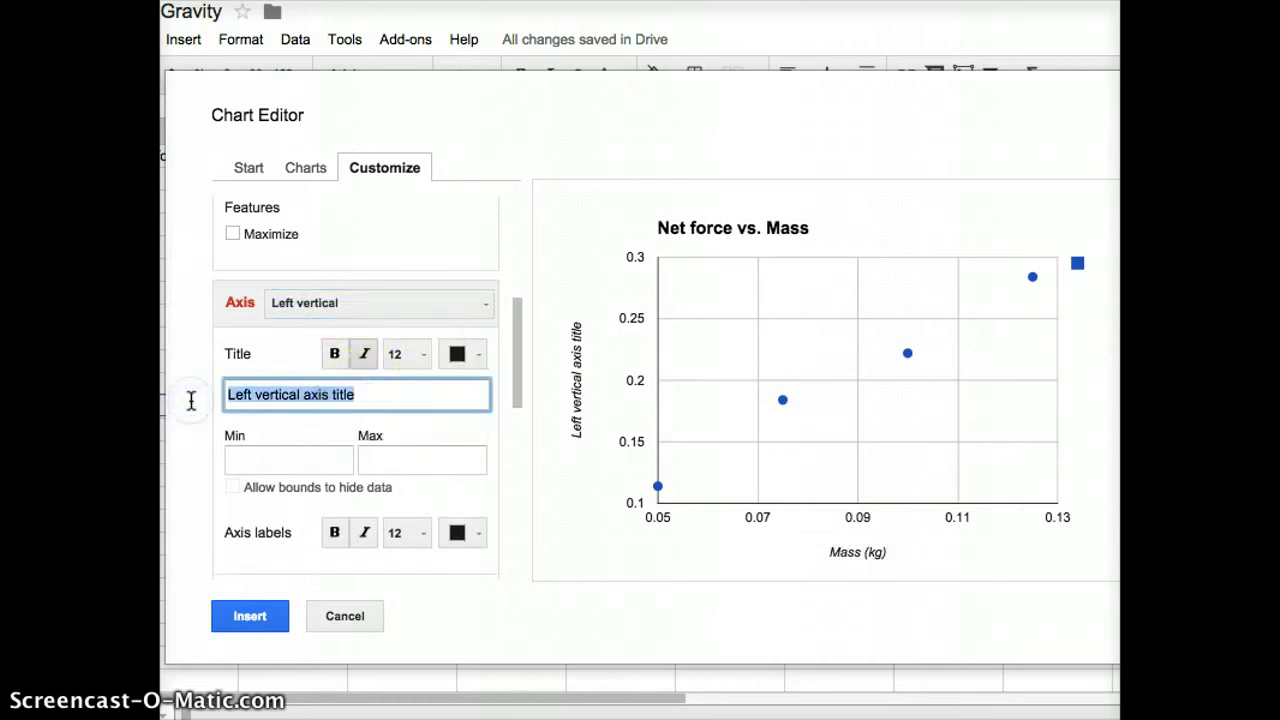
text(Net Force (N)
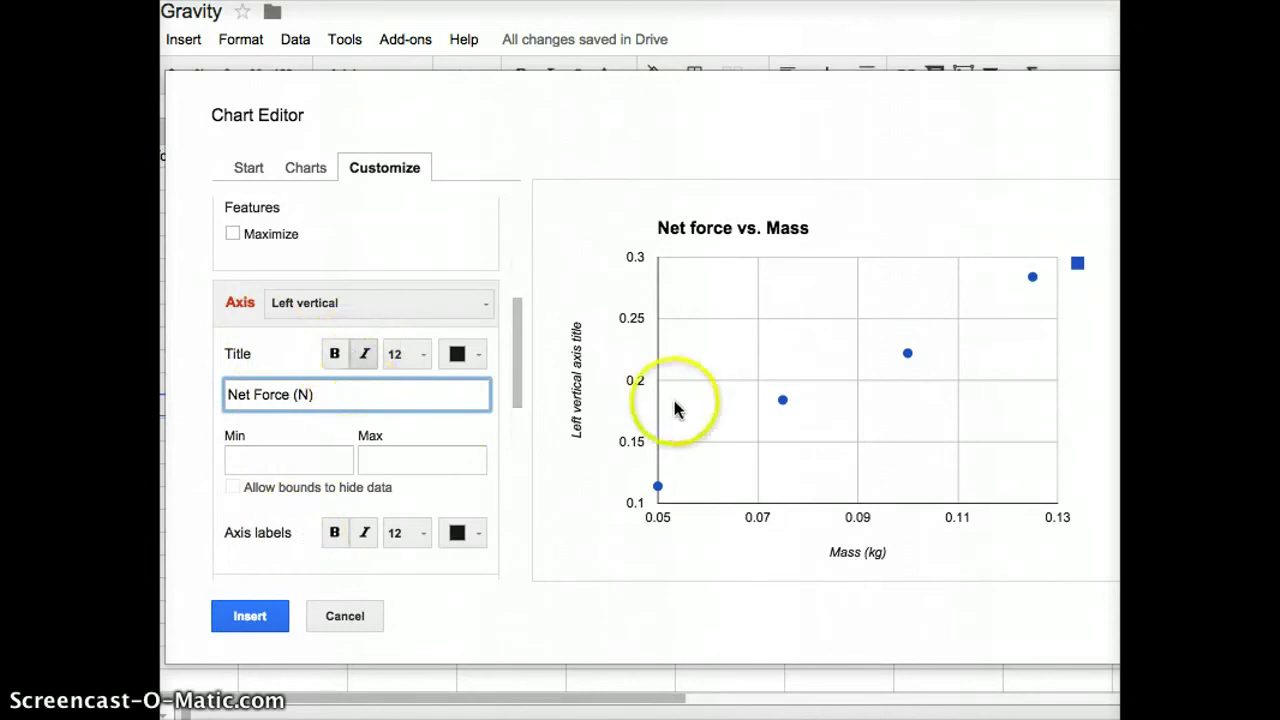
- Insert the finished scatter chart into the sheet and save it as an image
click(262, 615)
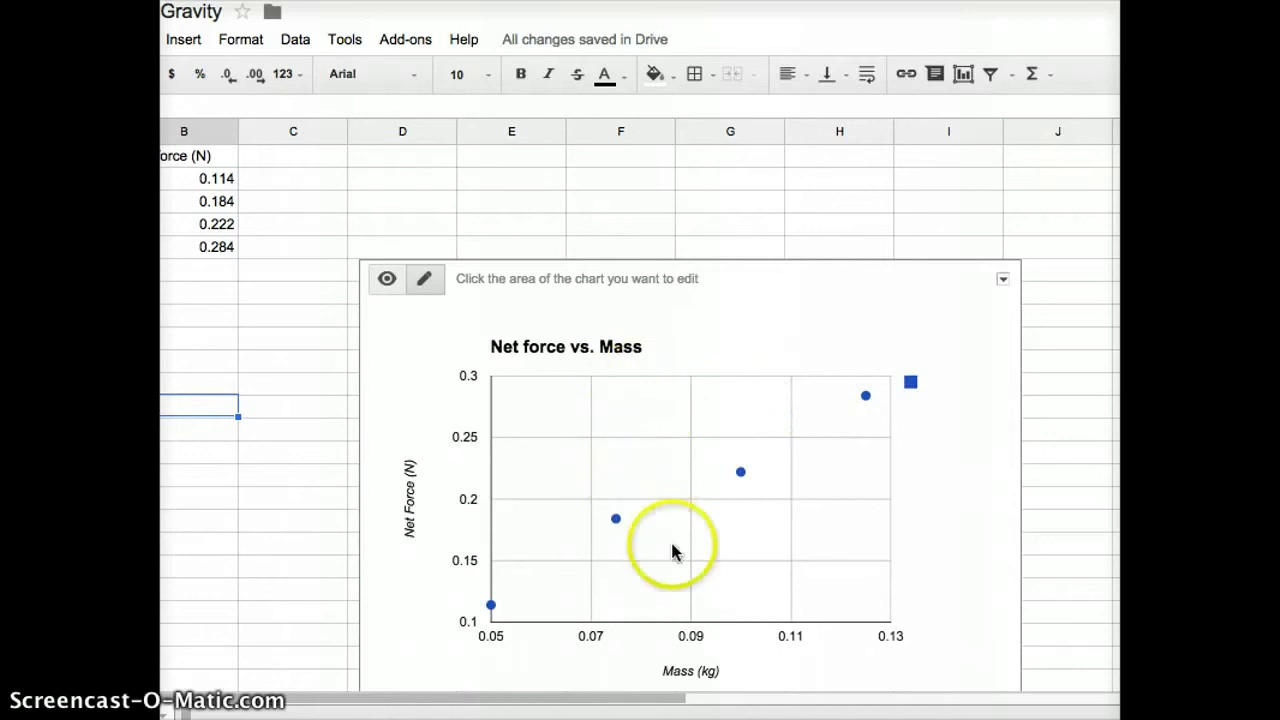
click(1003, 279)
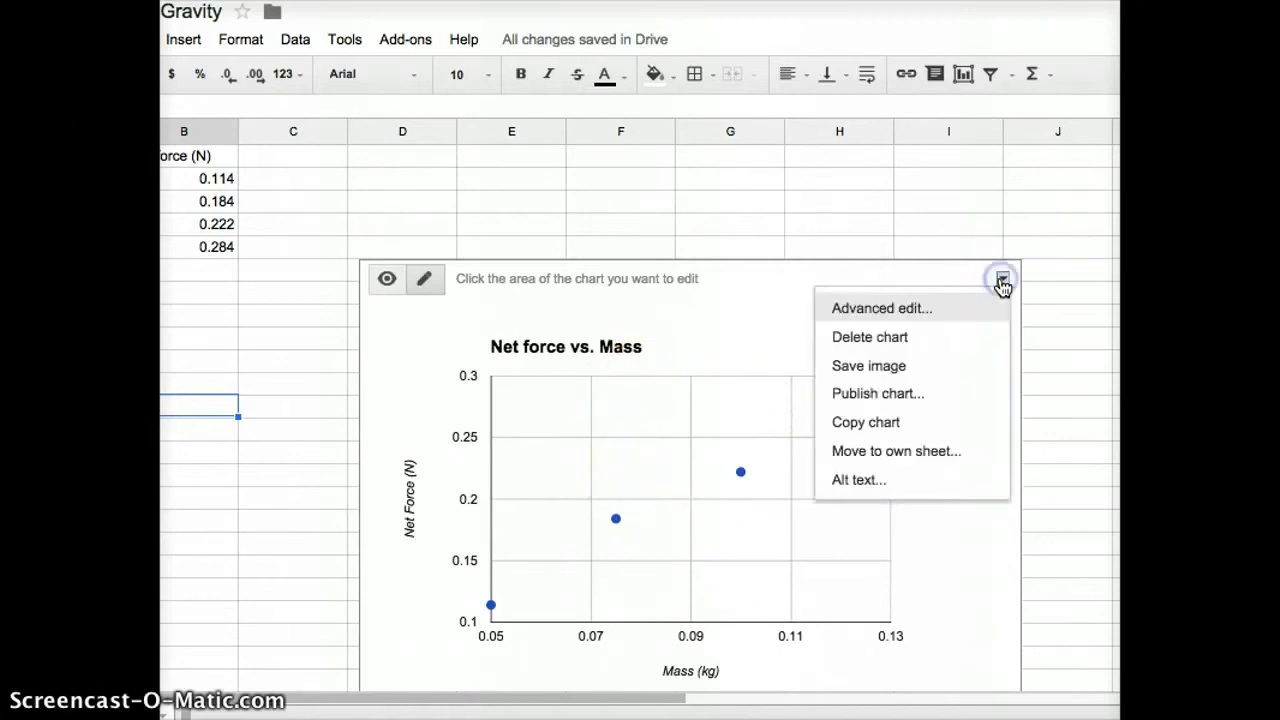
click(943, 366)
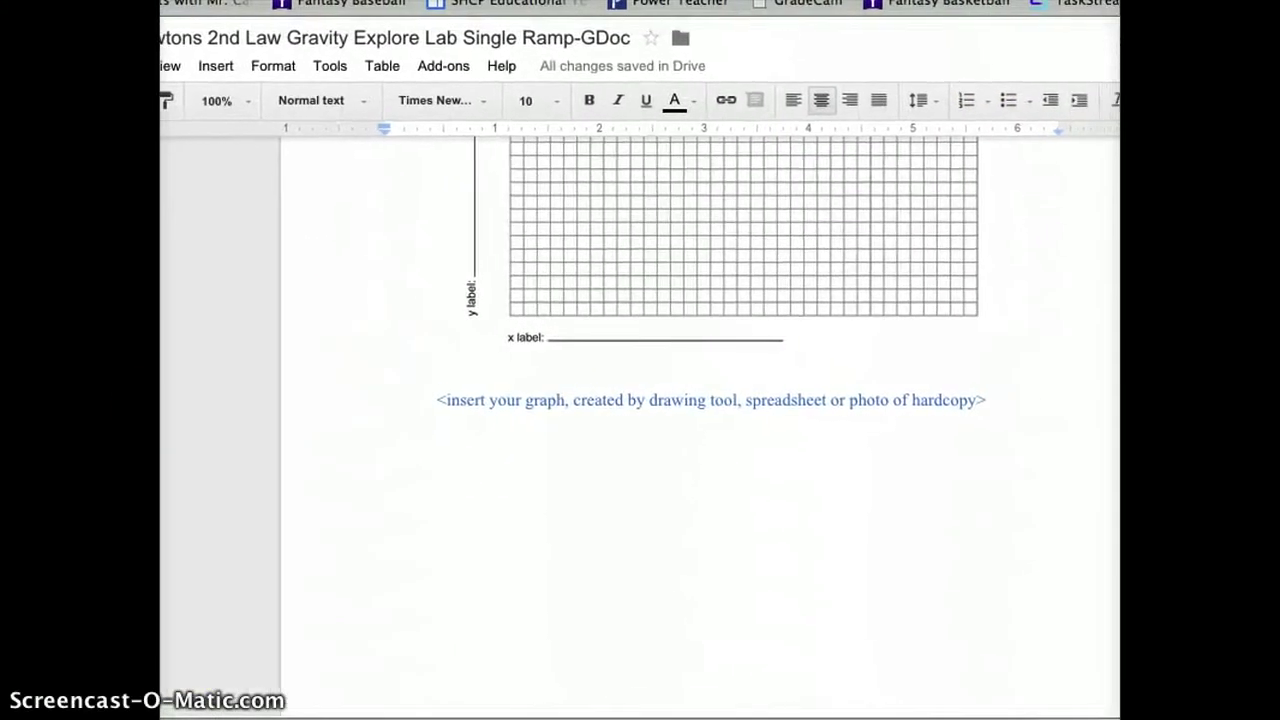
- Insert a new drawing below the blank graph grid in the lab document and upload "image (1).png" from Downloads into it
click(229, 65)
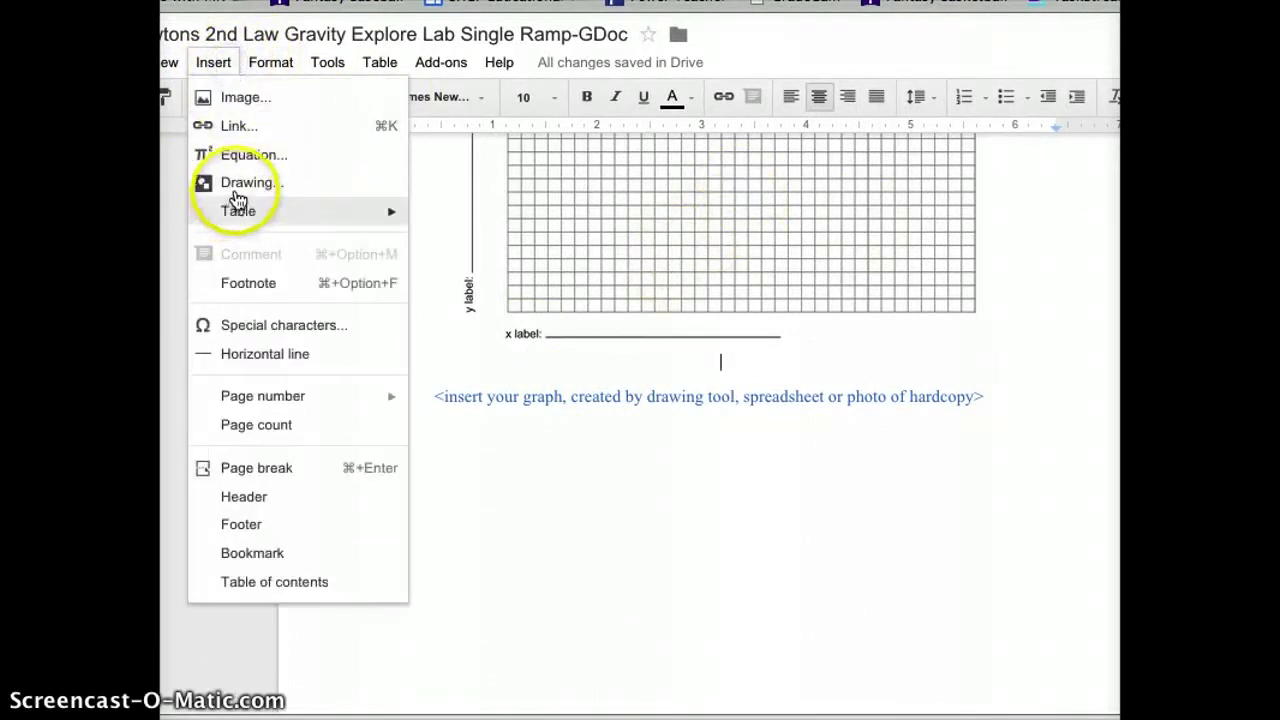
click(234, 187)
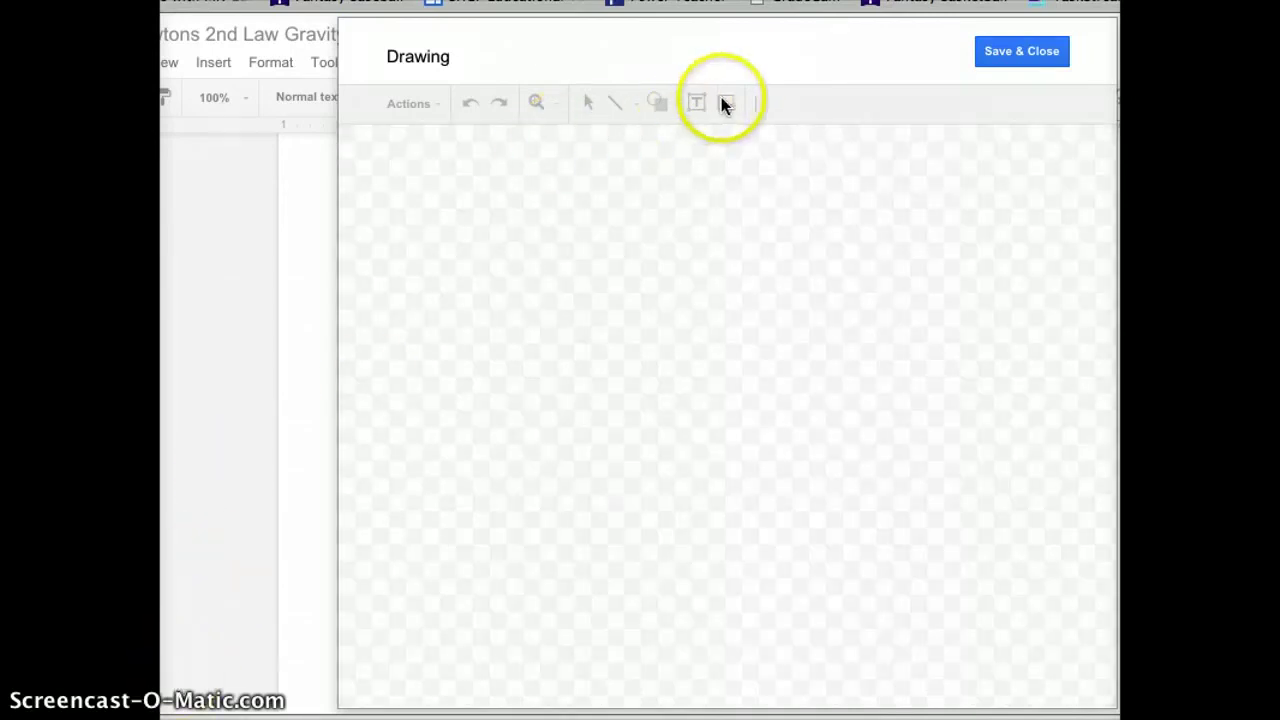
click(756, 70)
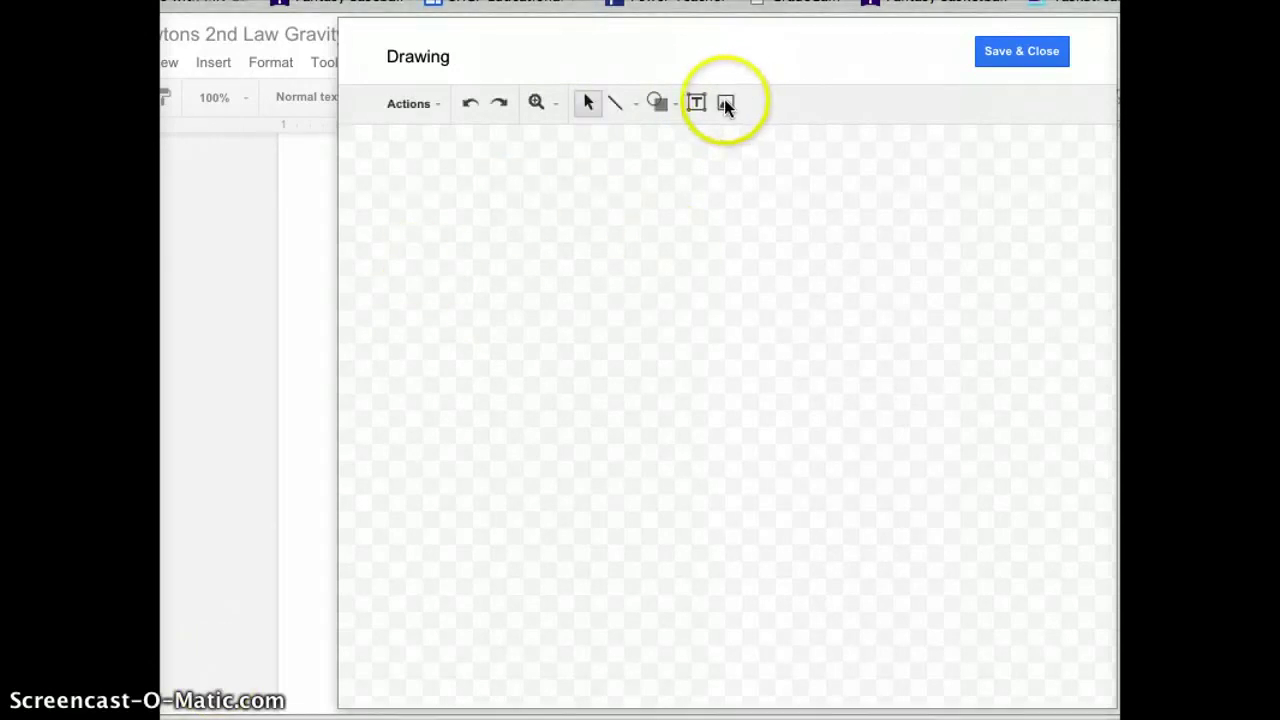
click(729, 104)
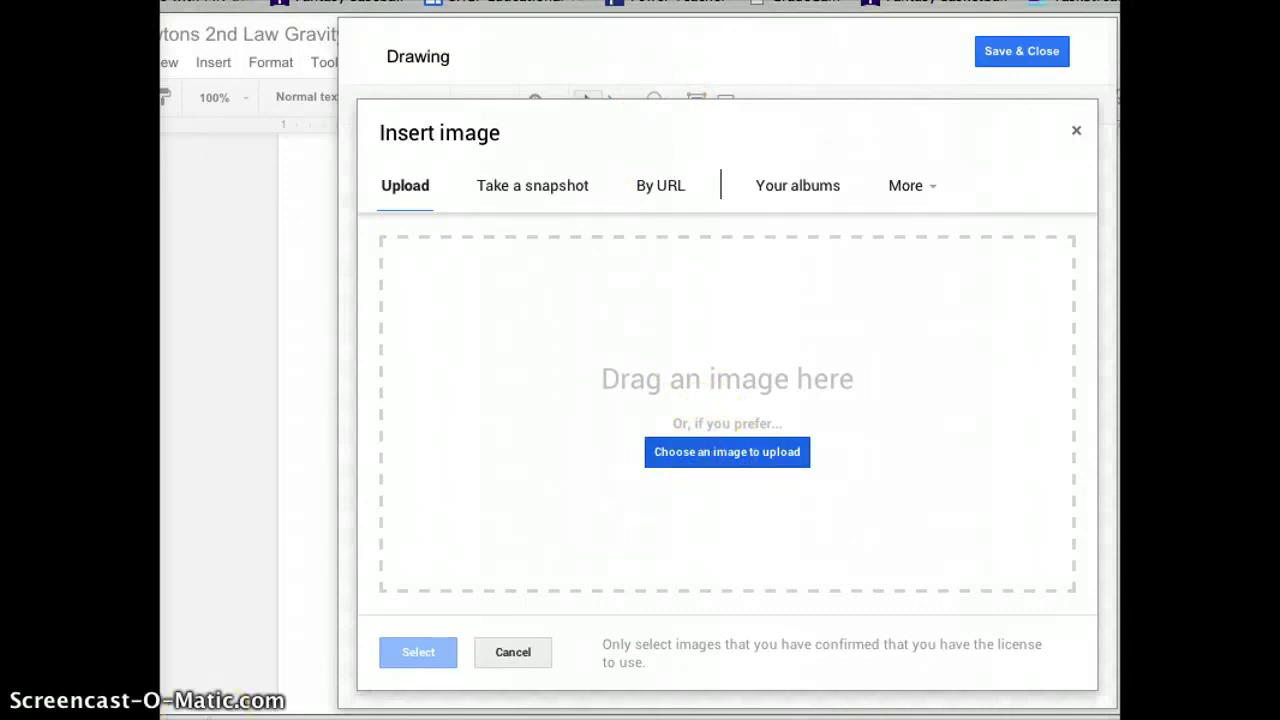
click(727, 452)
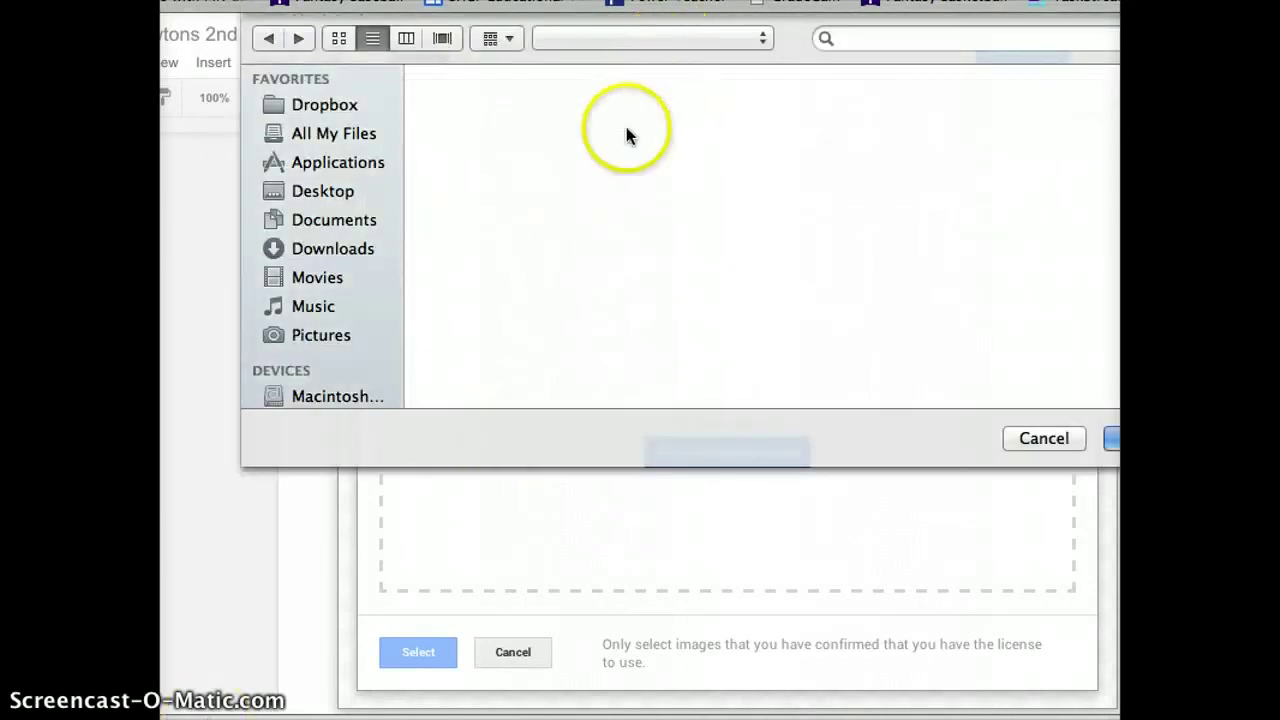
click(340, 249)
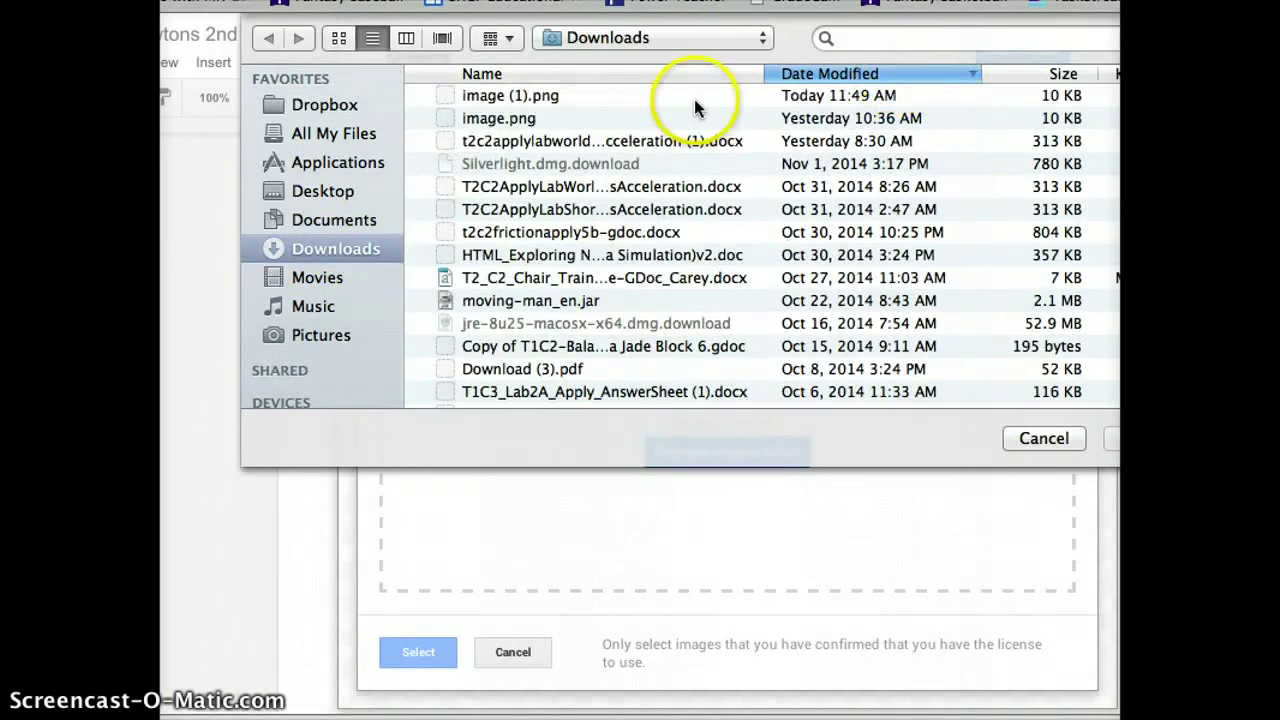
double_click(694, 97)
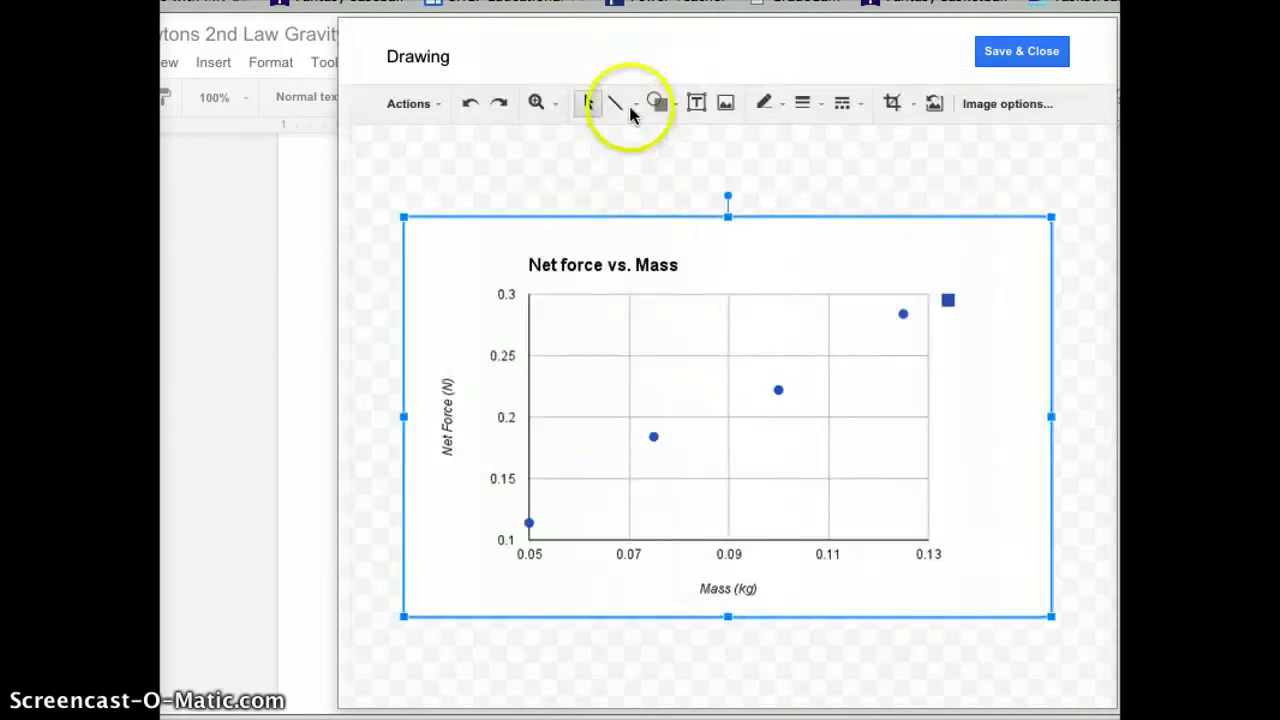
- Draw a straight arrow as a best-fit line from the lowest data point up past the highest, and save the drawing into the document
click(635, 104)
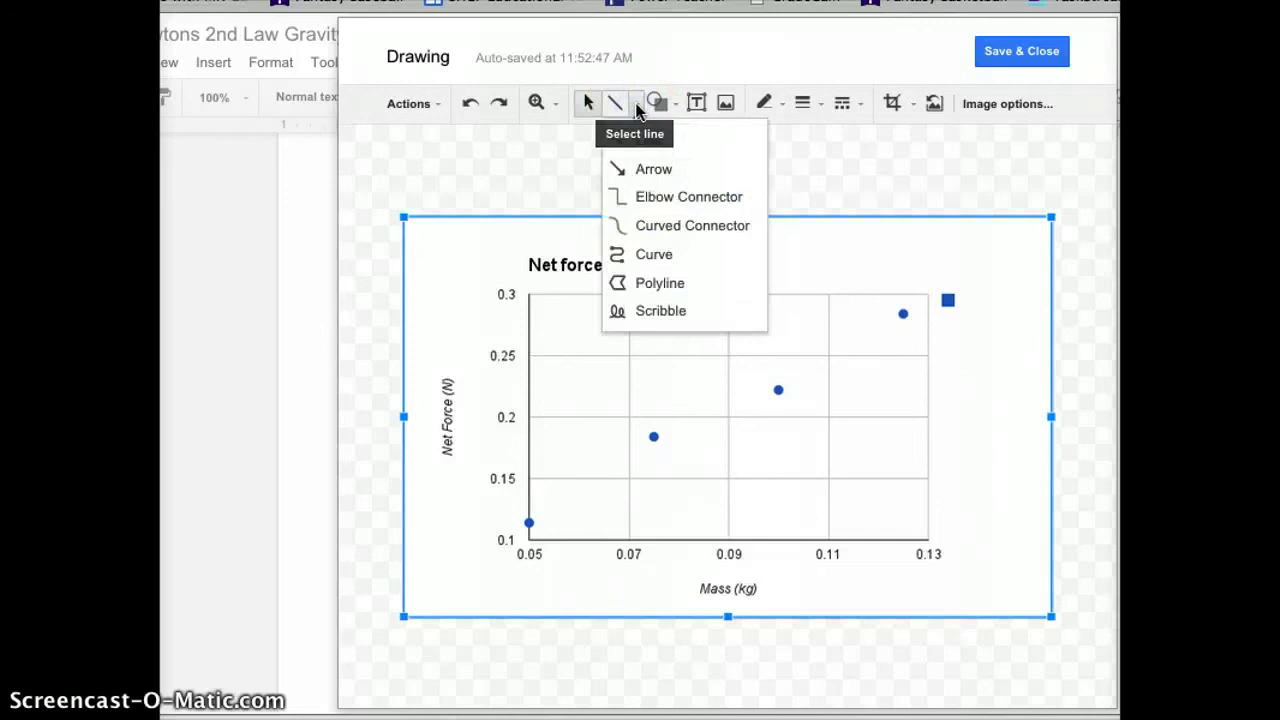
click(651, 169)
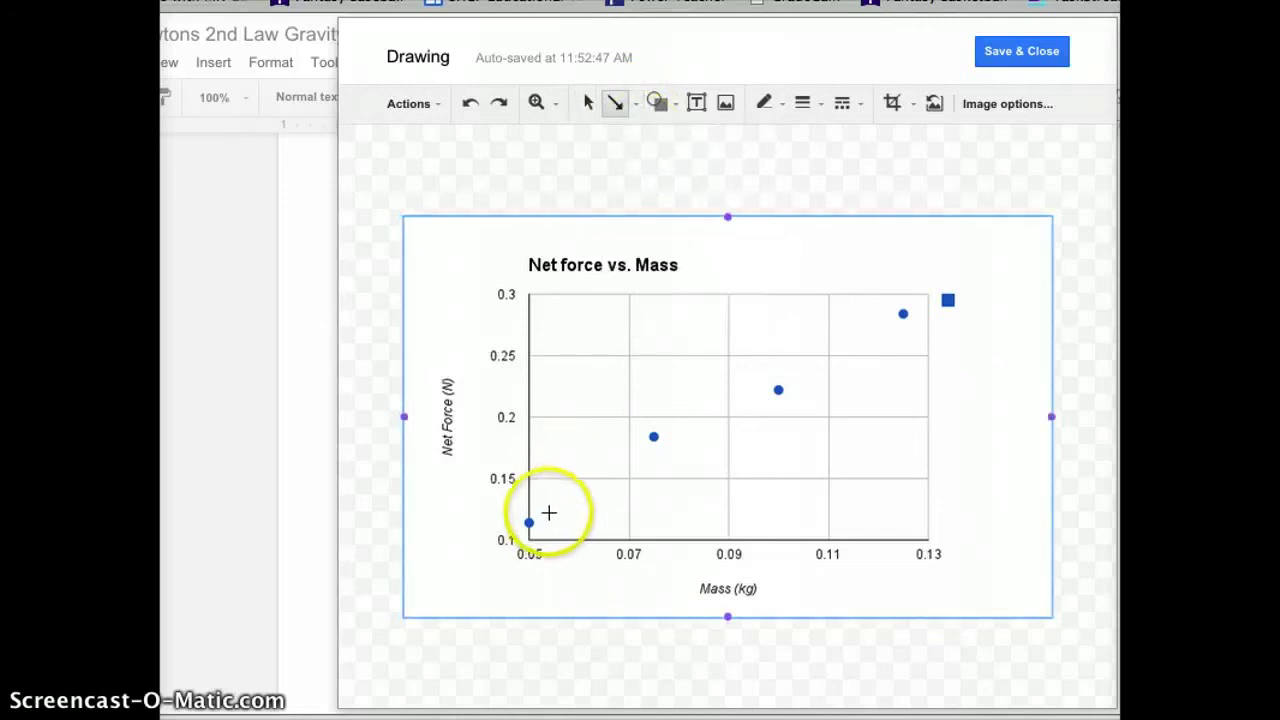
drag(520, 522, 932, 289)
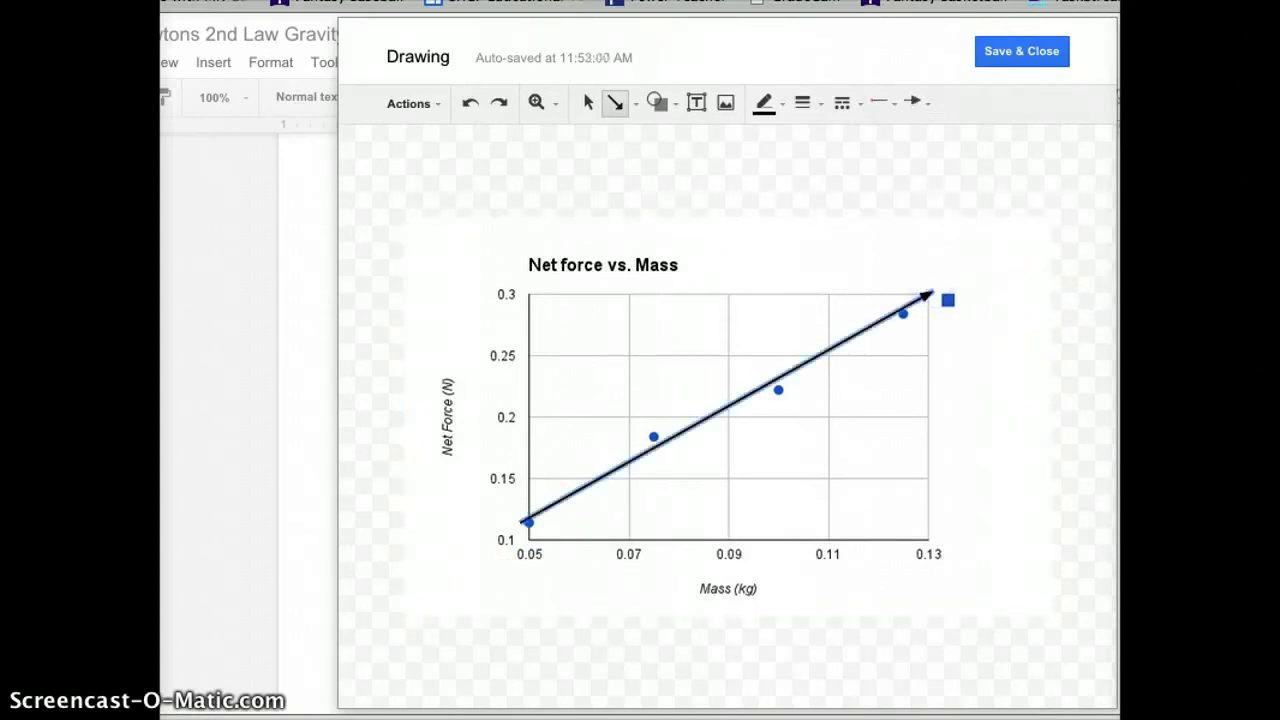
click(1015, 50)
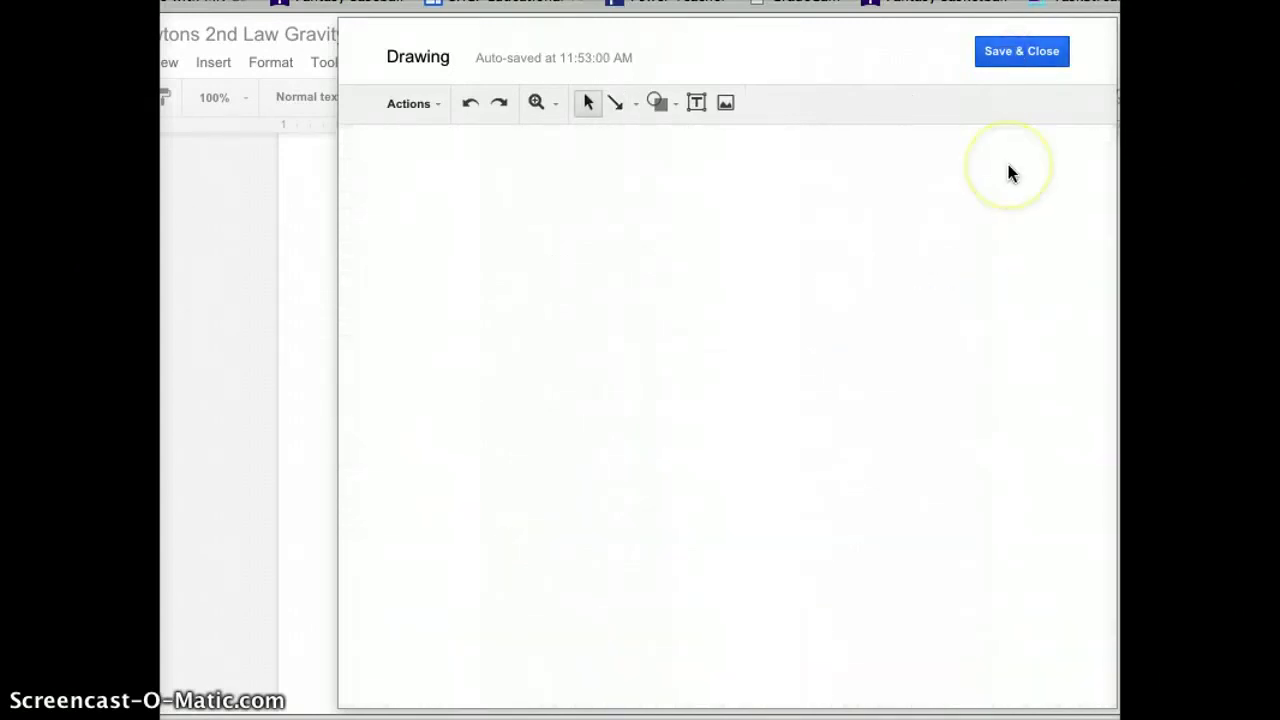
click(980, 309)
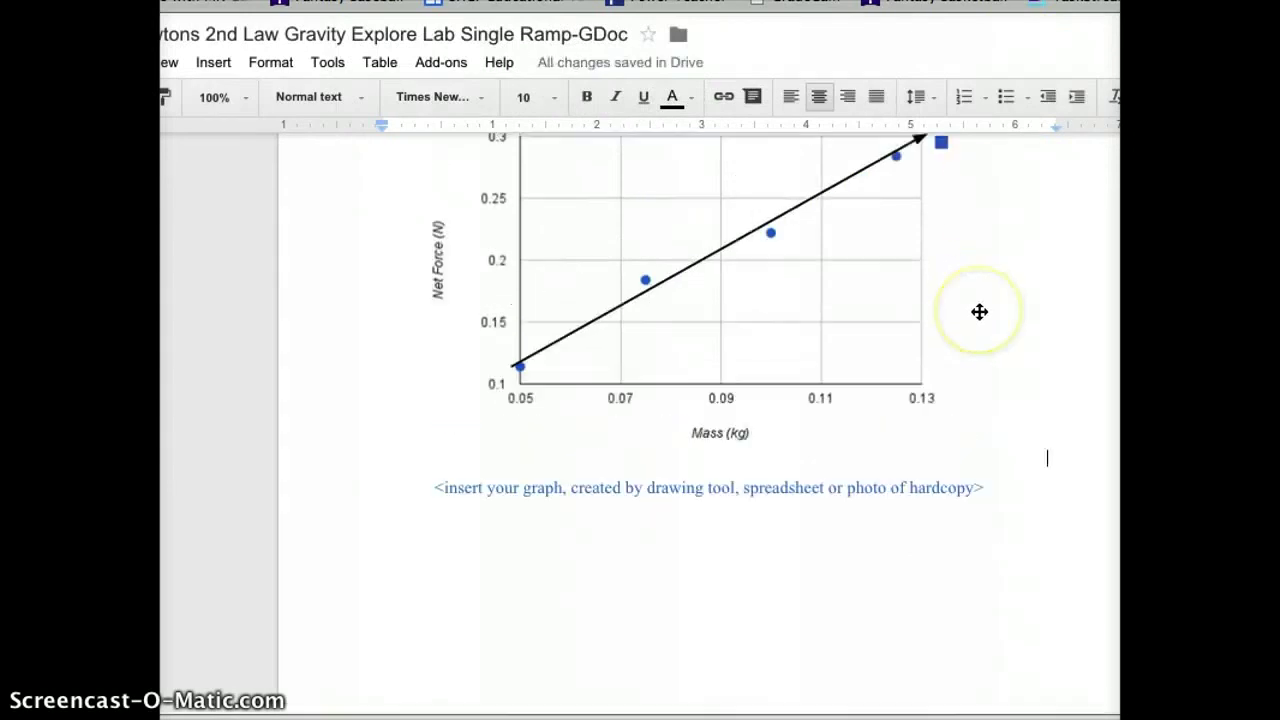